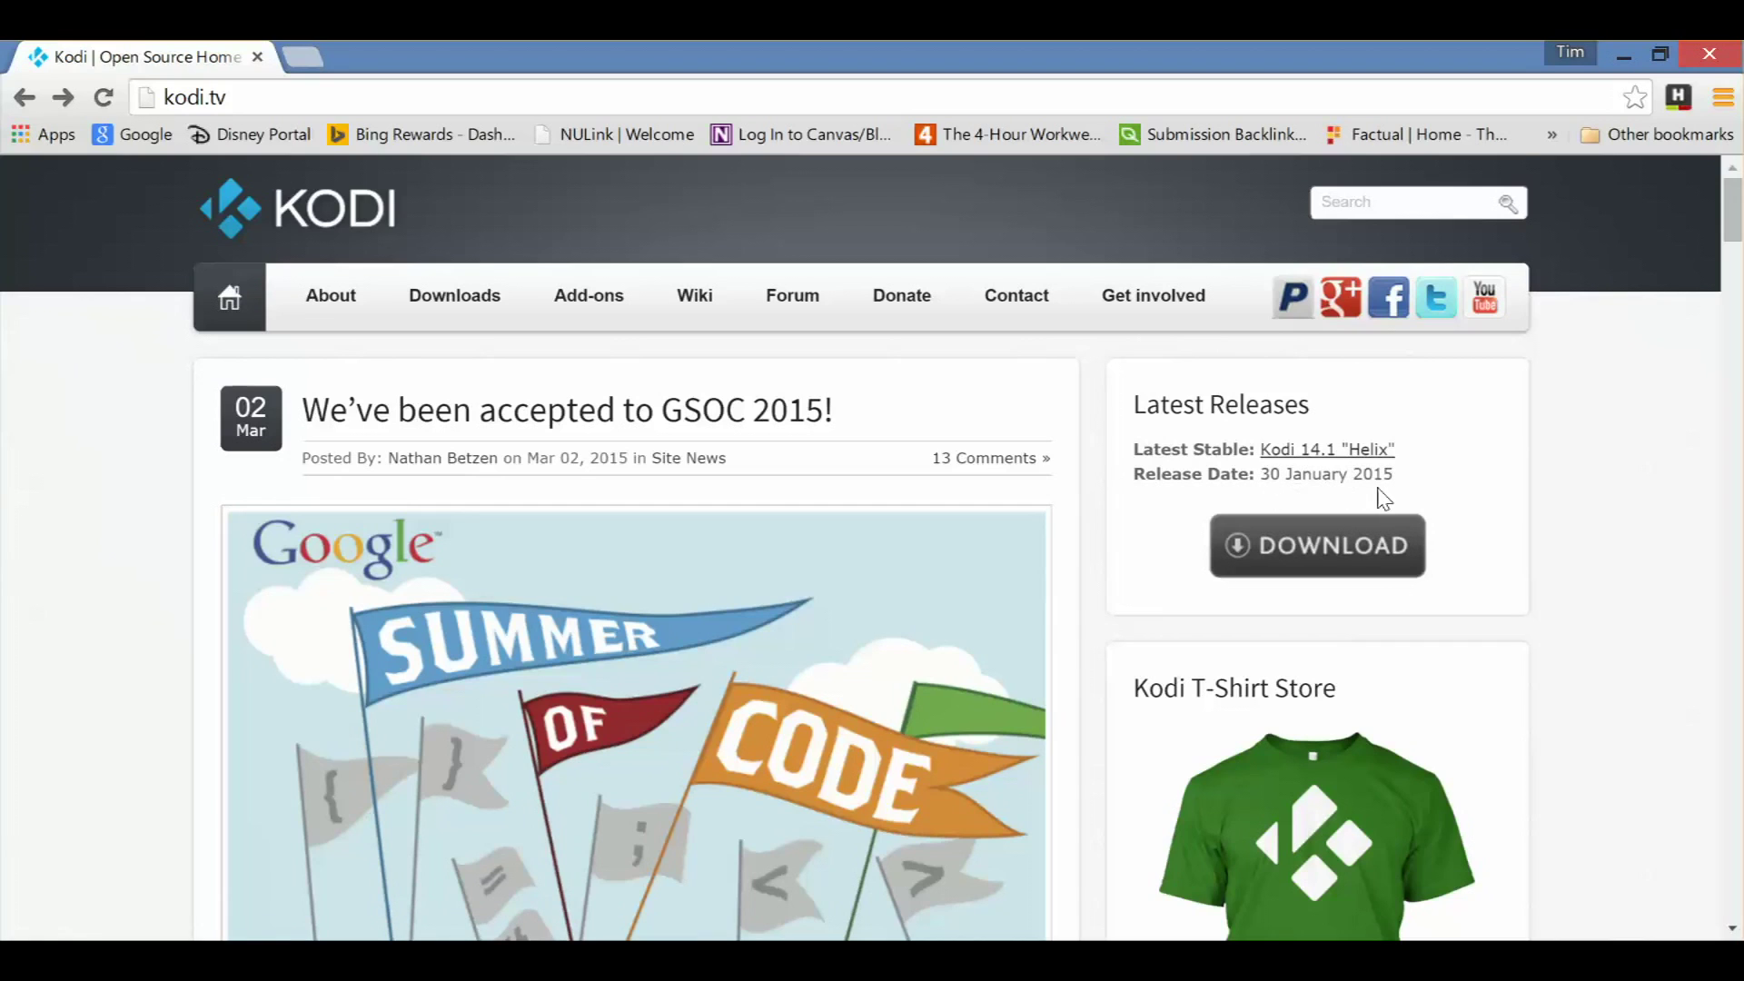
Step: Download the Windows installer of the stable Kodi 14.1 "Helix" release from the kodi.tv download page
click(1372, 545)
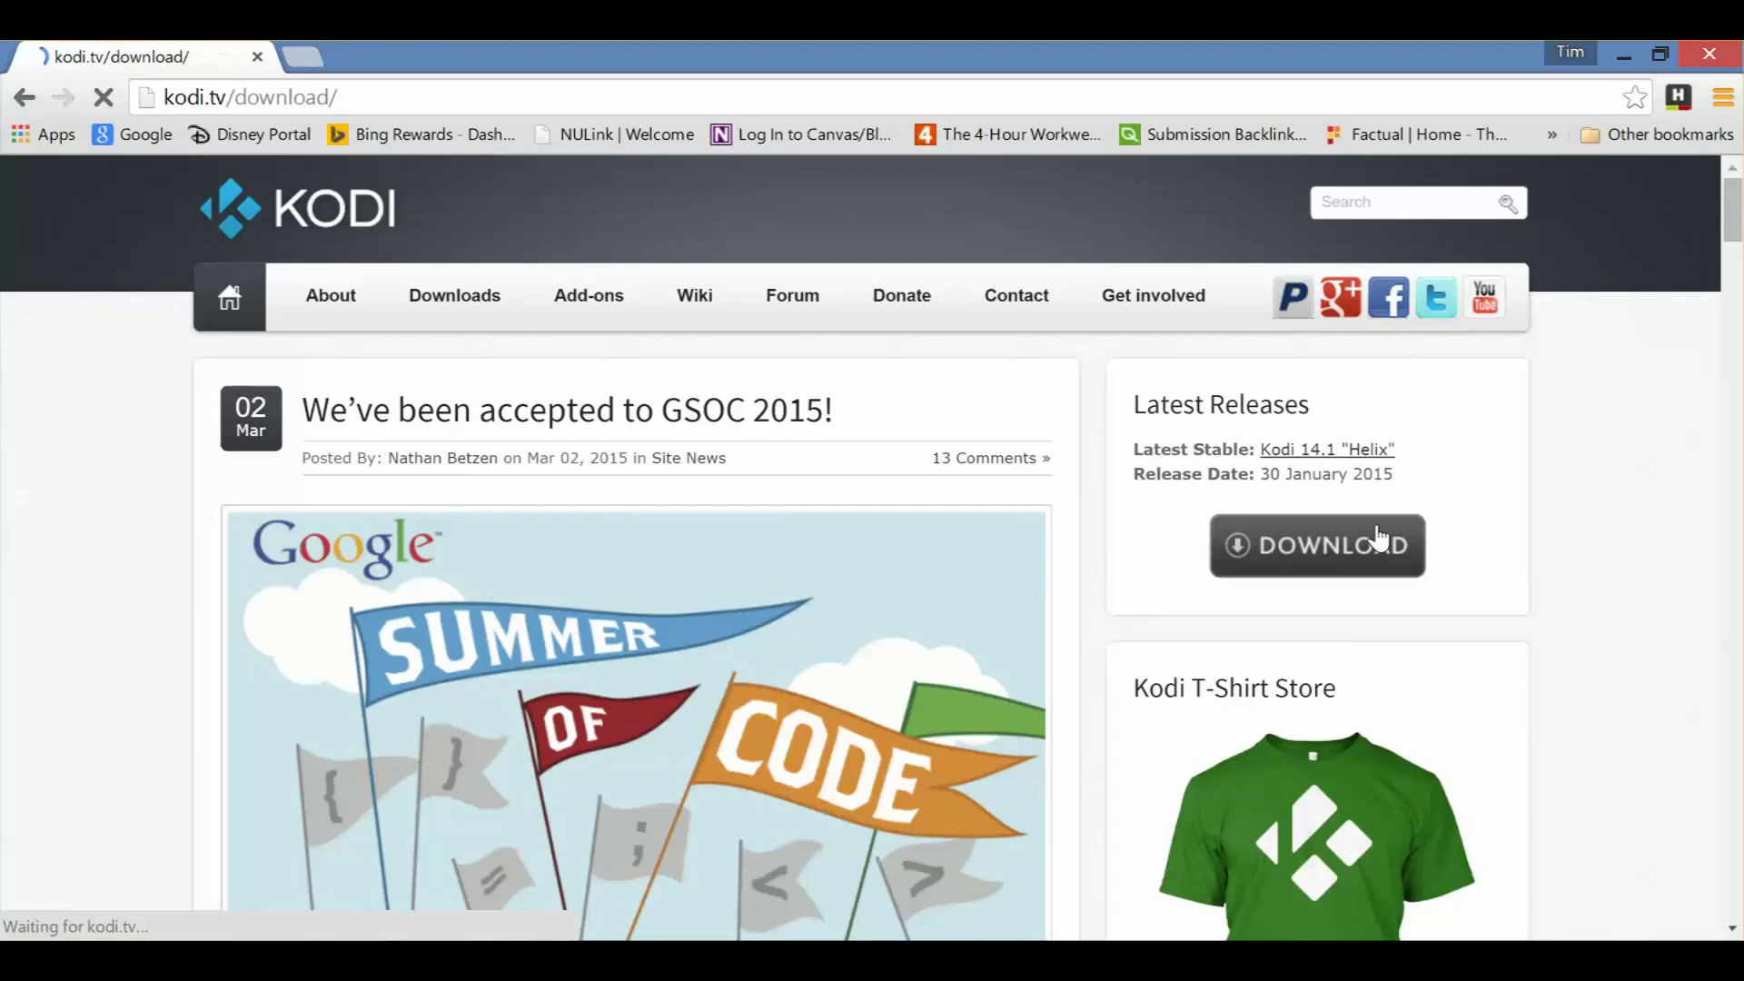
scroll(1585, 555, down, 2)
scroll(1585, 554, down, 2)
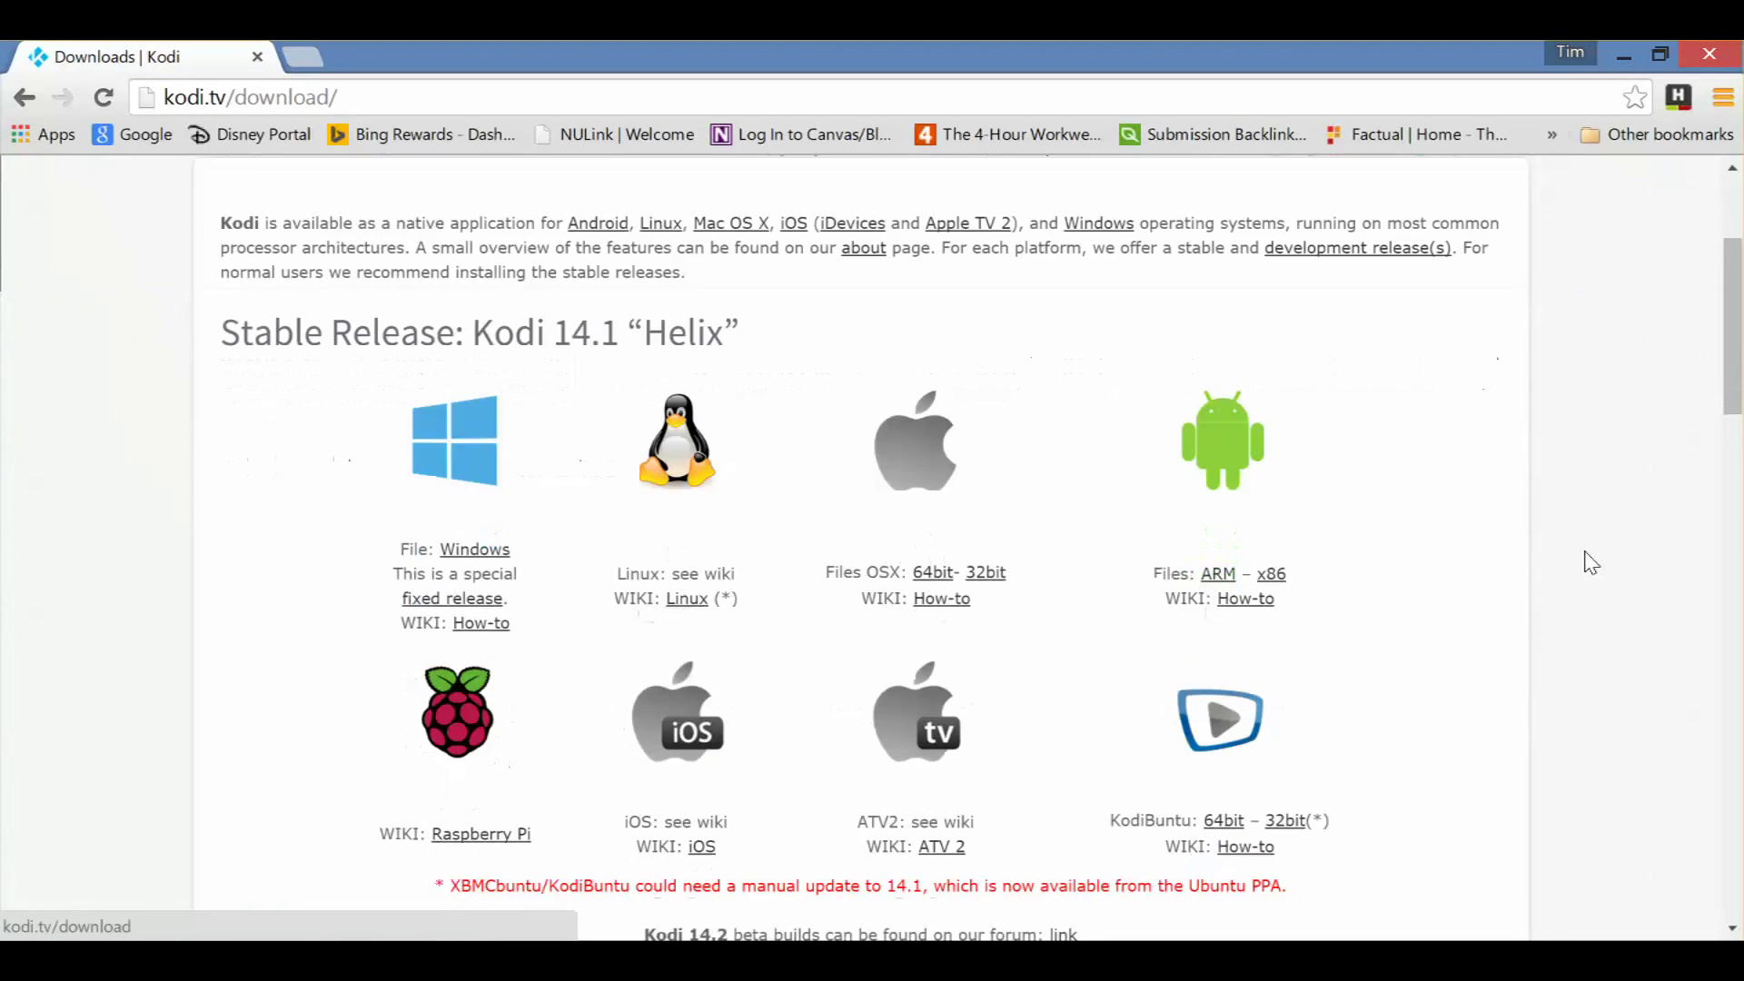
click(495, 551)
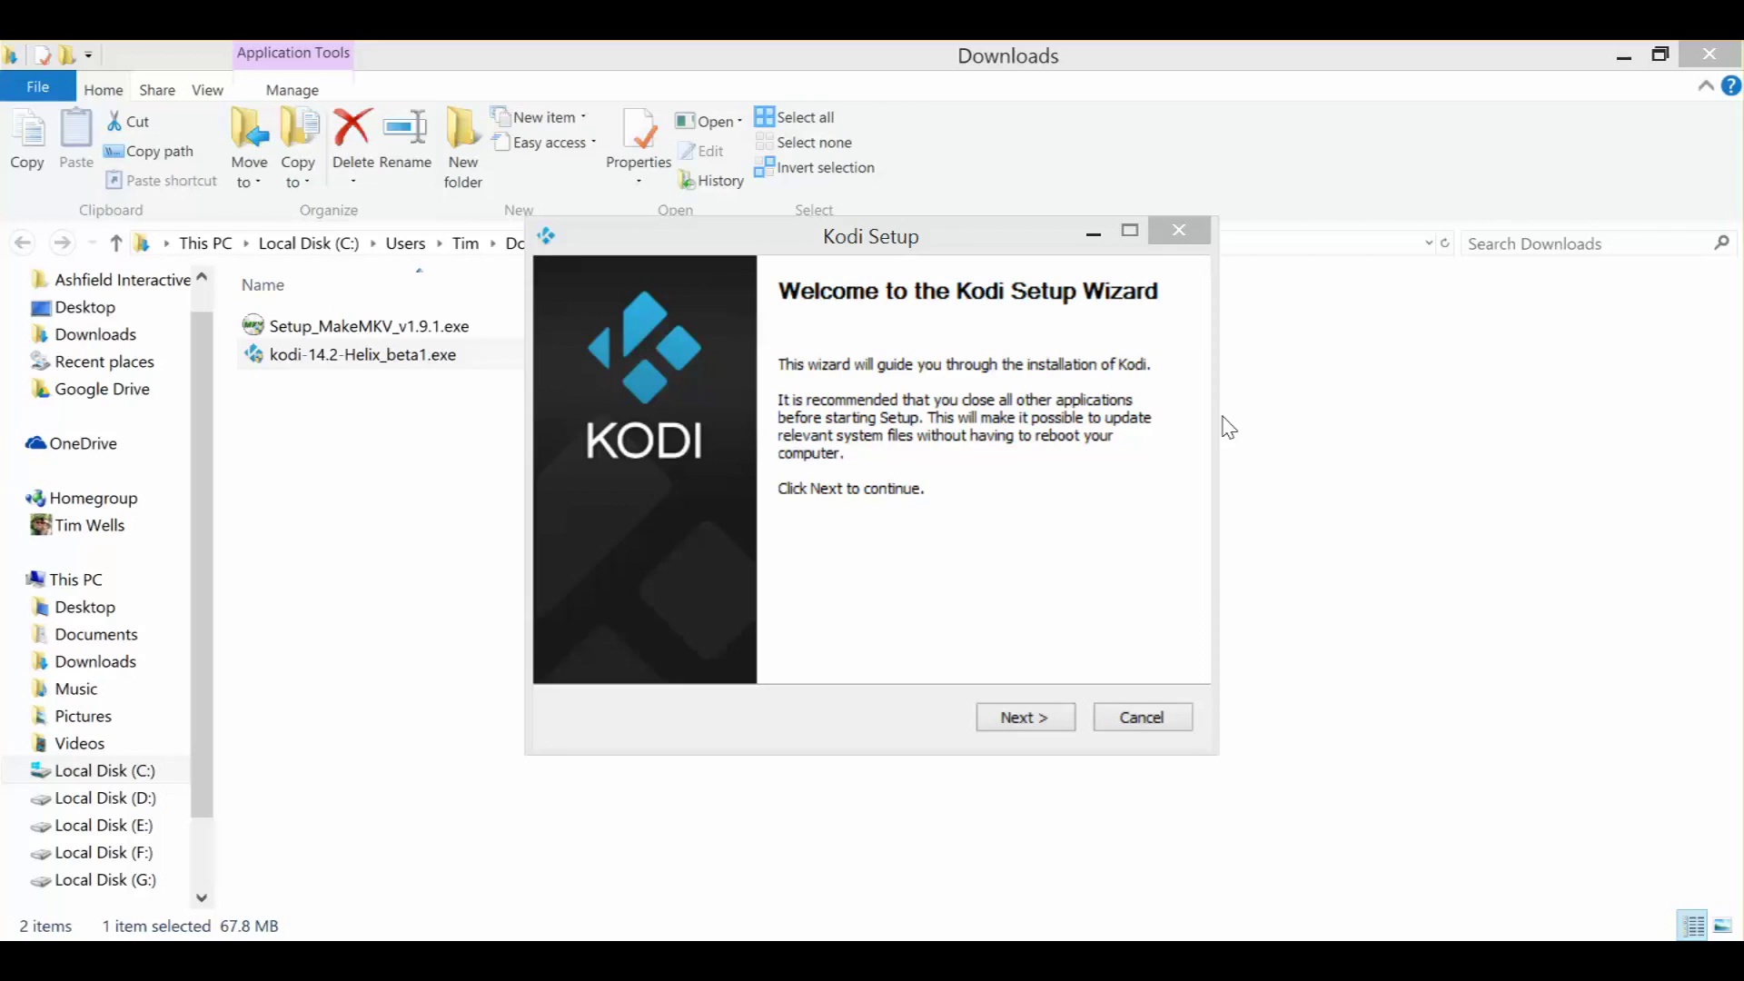
Step: Accept the licence agreement in the Kodi Setup wizard and keep the Full install type with all components
click(913, 238)
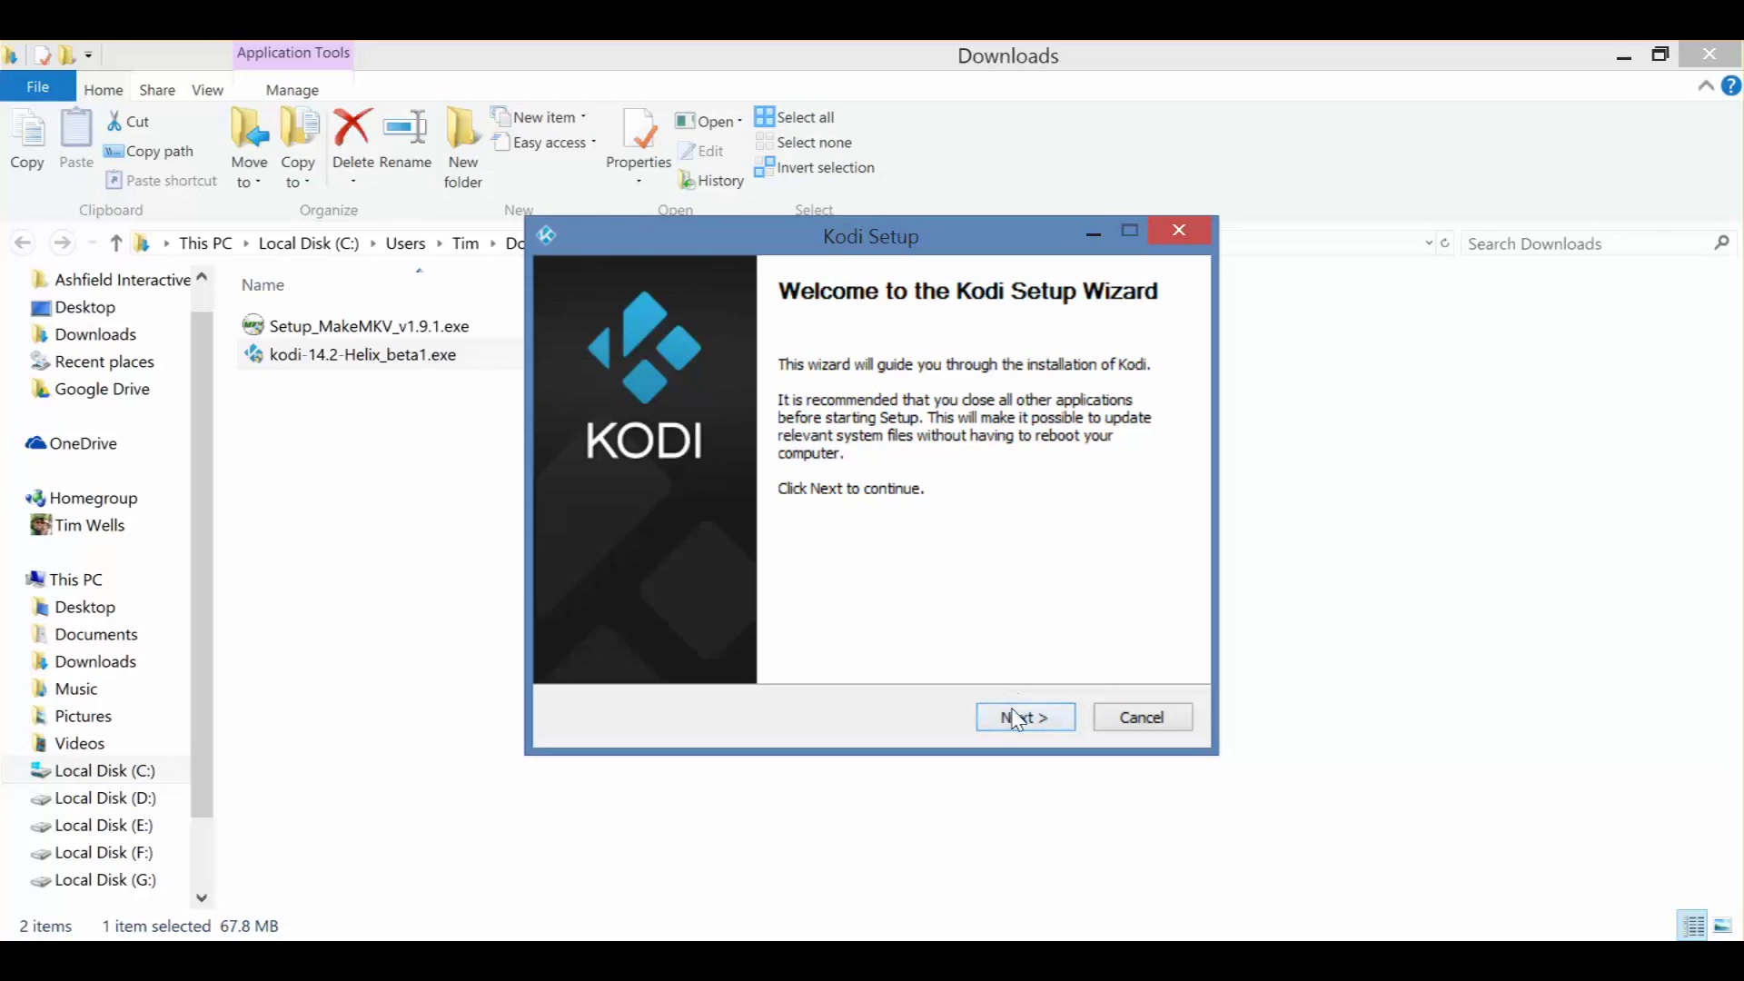
click(1057, 722)
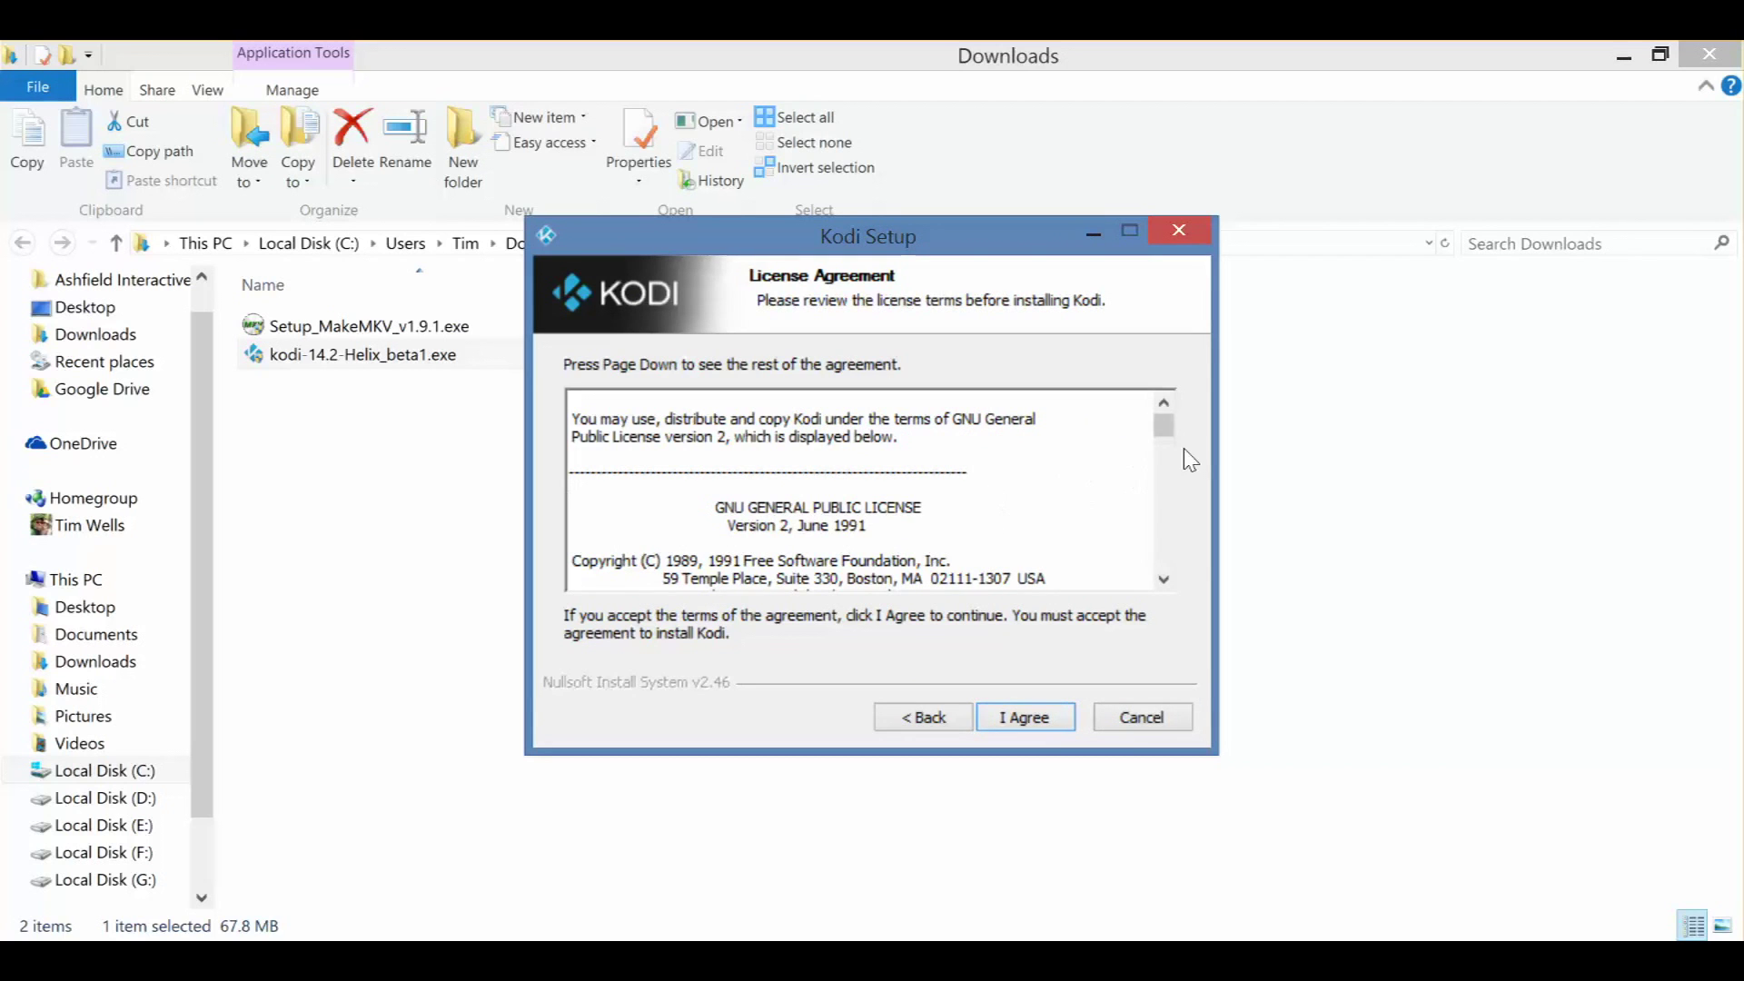
mouse_move(1169, 434)
mouse_down()
mouse_move(1170, 452)
mouse_move(1170, 411)
mouse_up()
click(1032, 720)
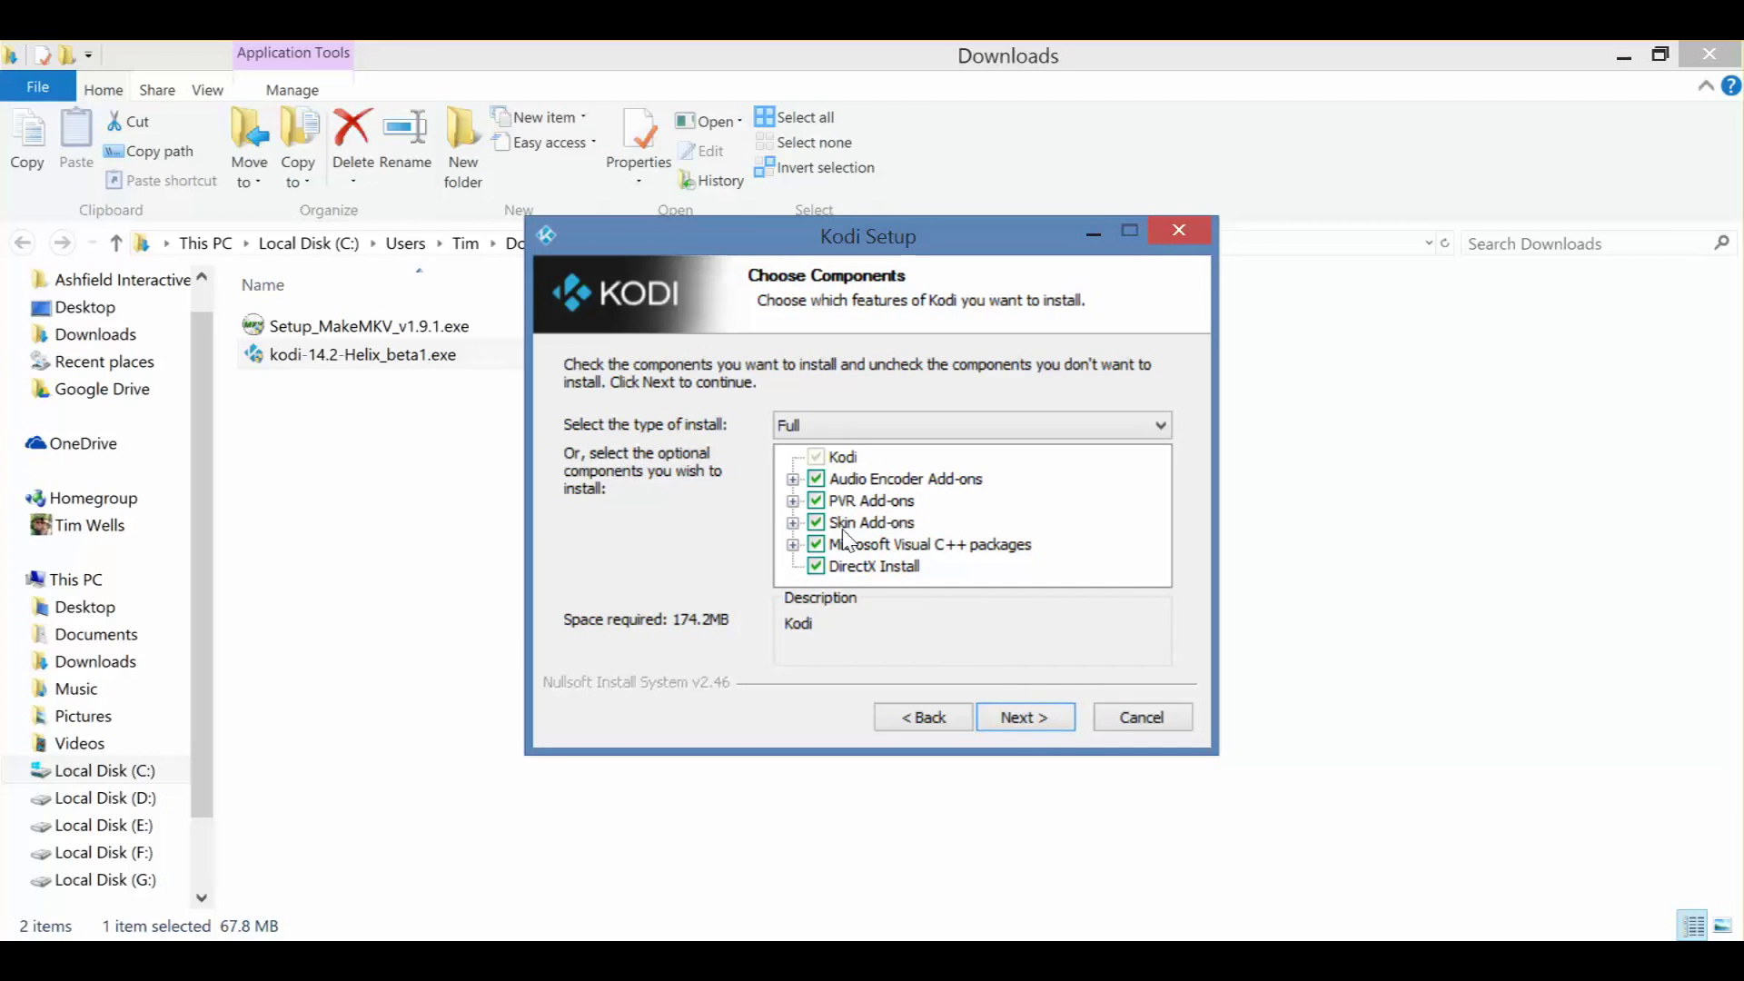
click(1037, 731)
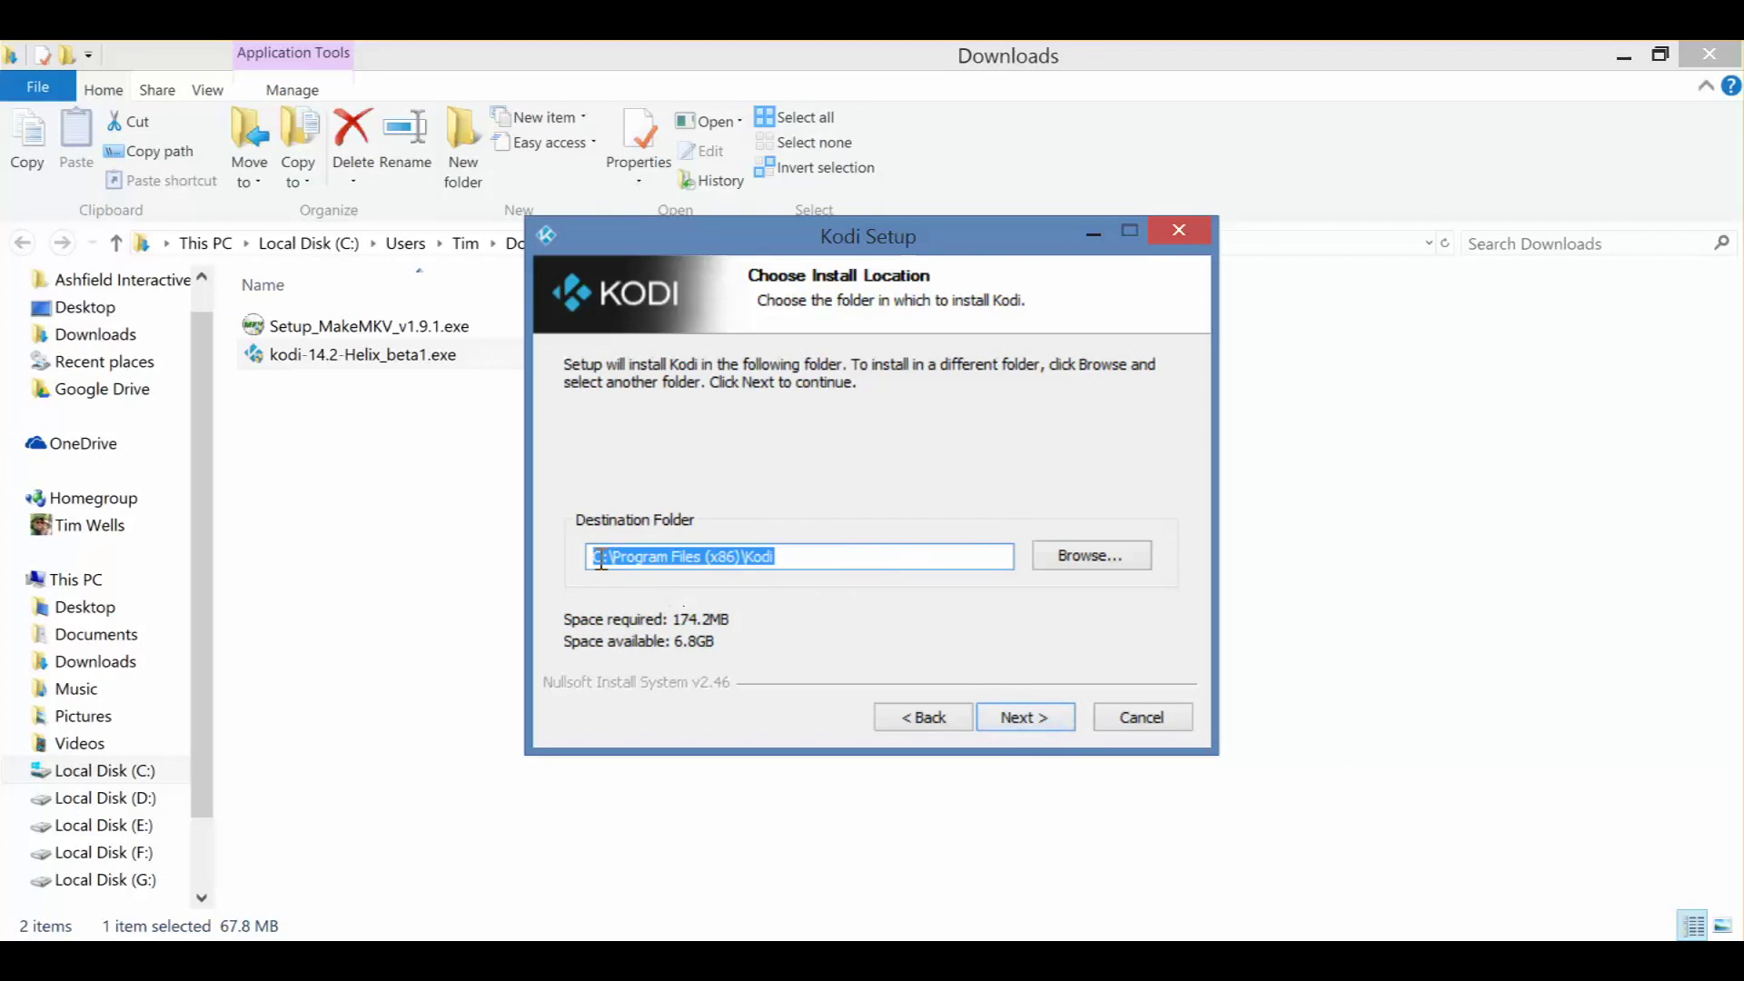
Step: Install Kodi to E:\Program Files (x86)\Kodi with the default Kodi Start Menu folder and finish the setup wizard
drag(601, 558, 549, 571)
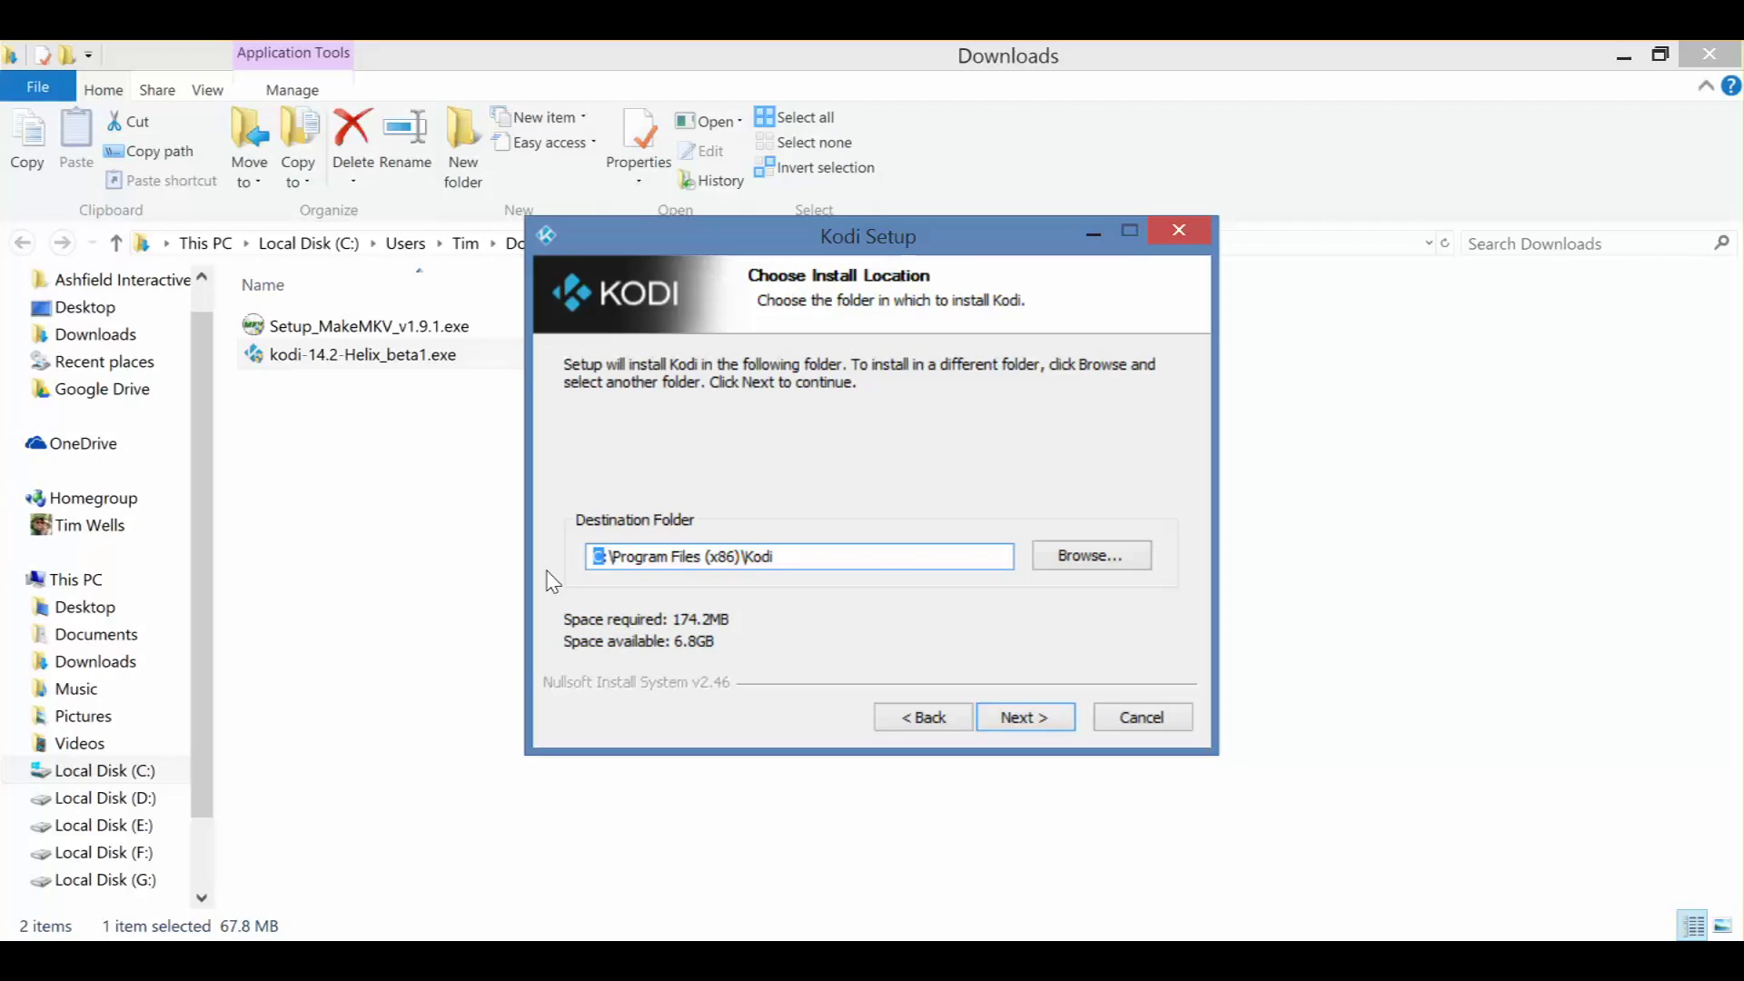
text(E)
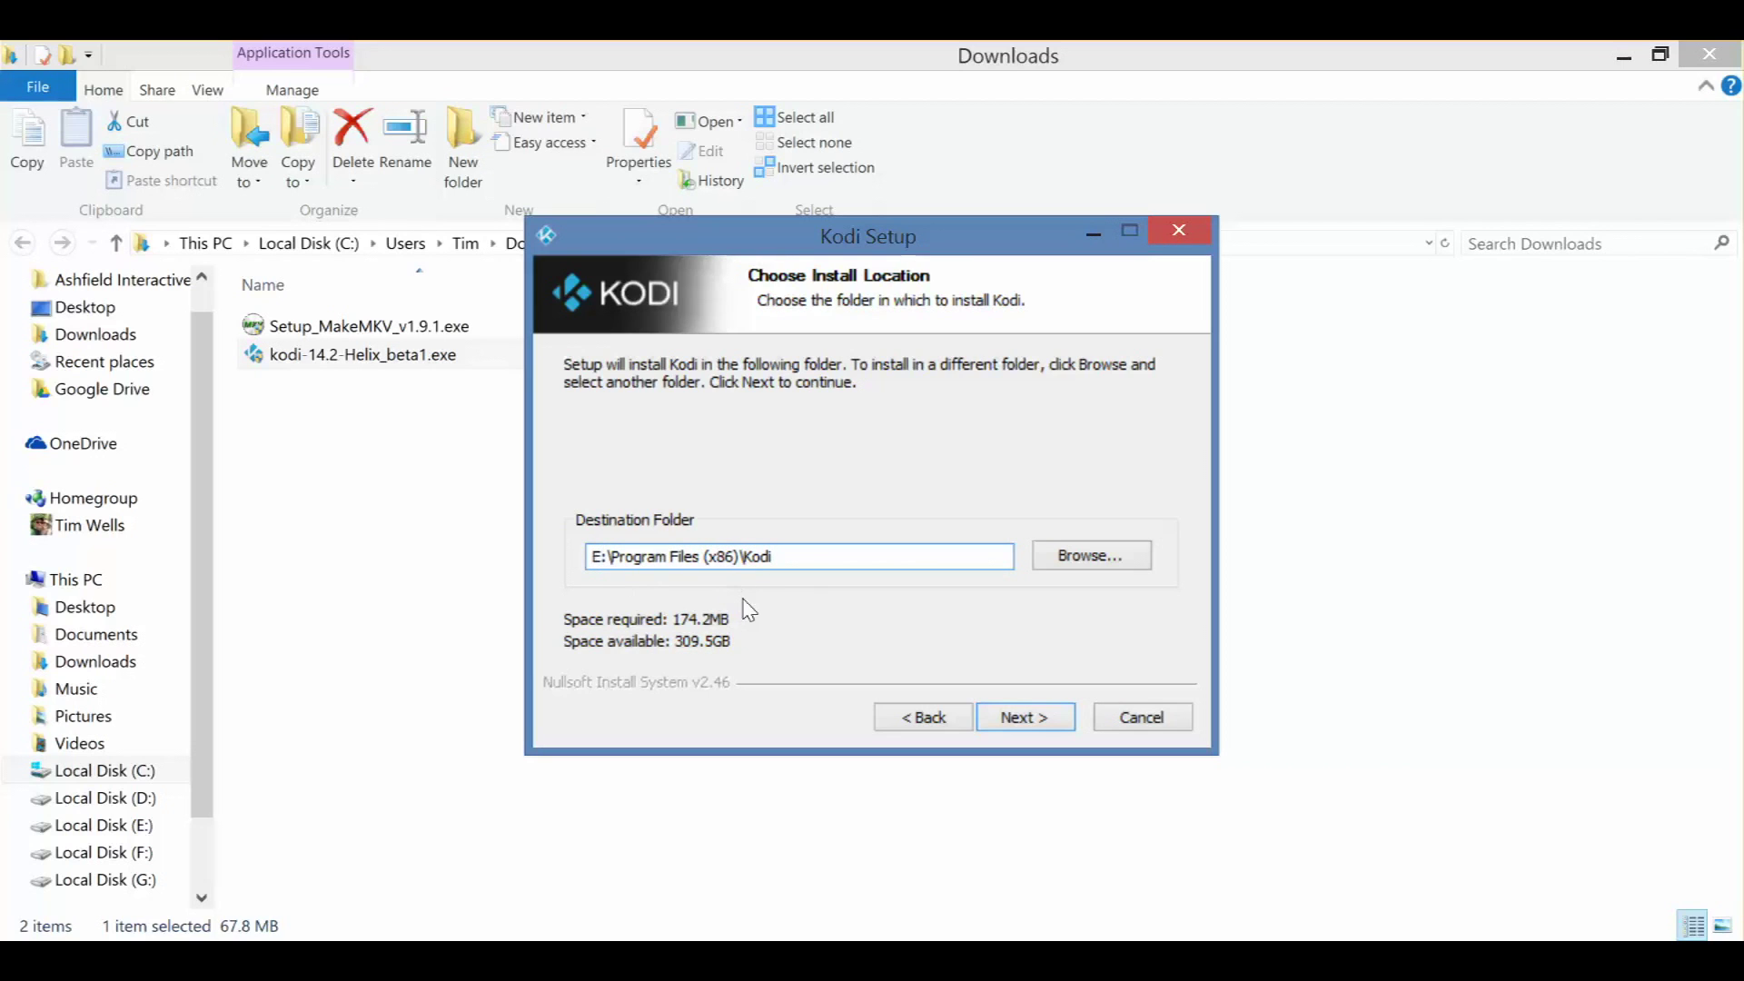
click(1049, 722)
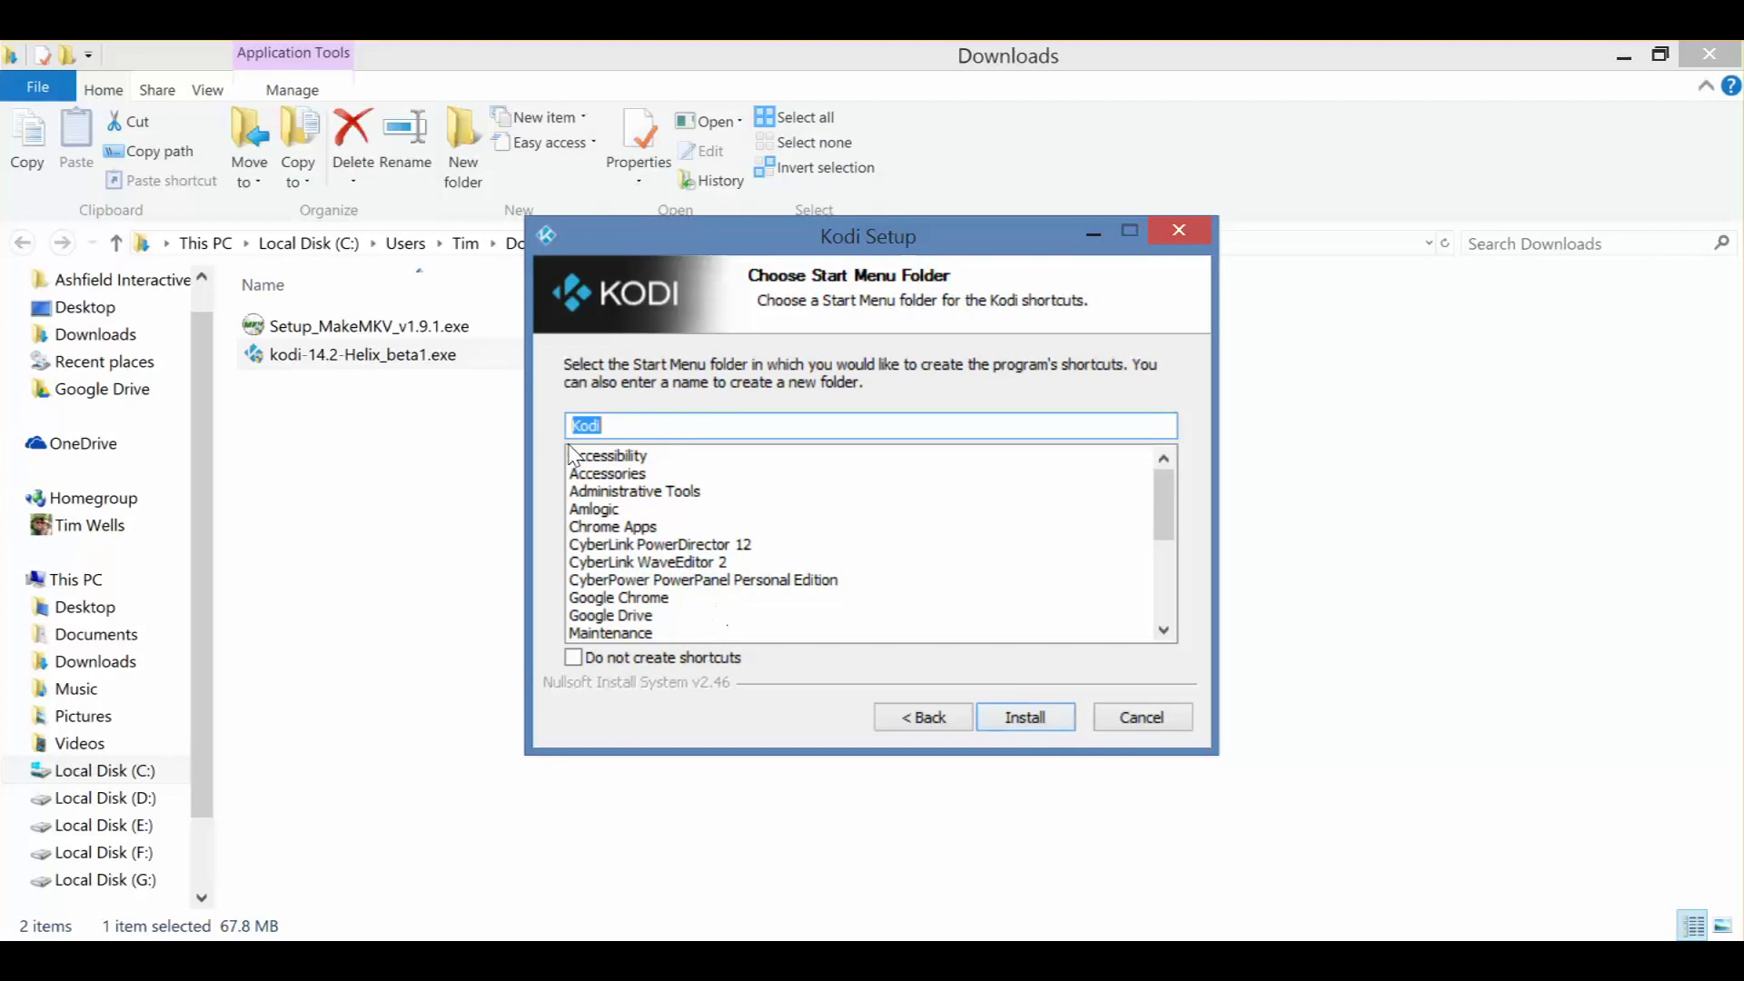
click(1012, 721)
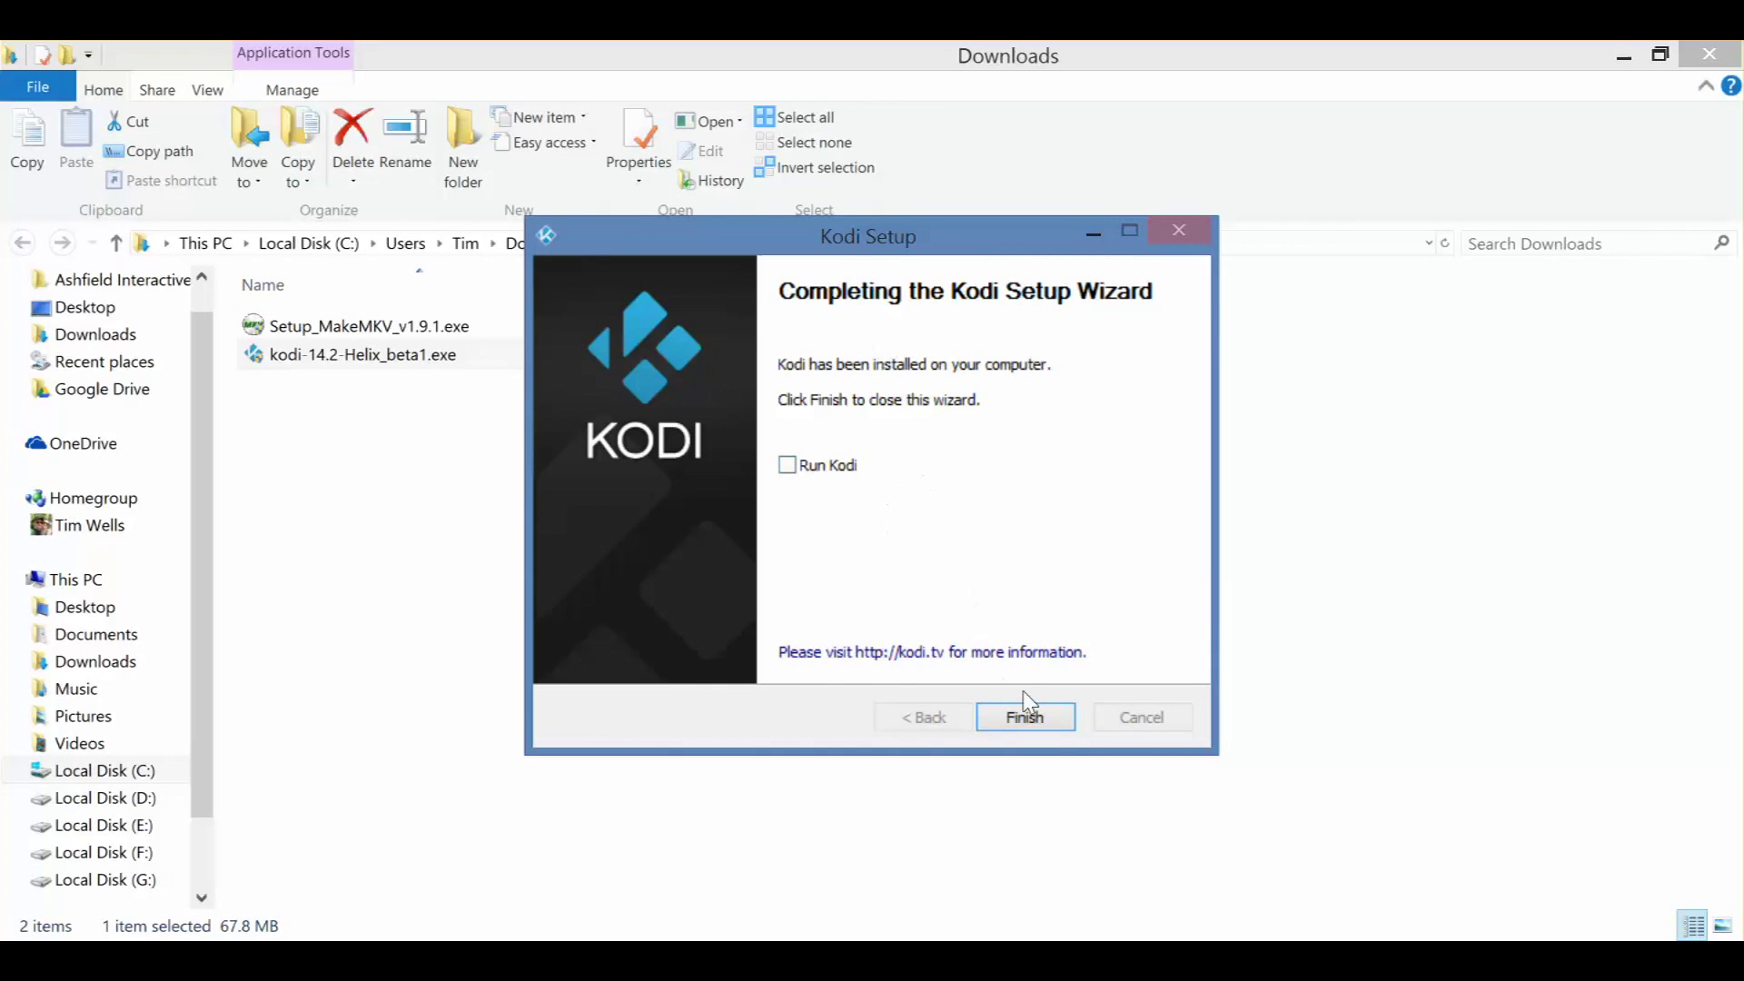
click(1059, 724)
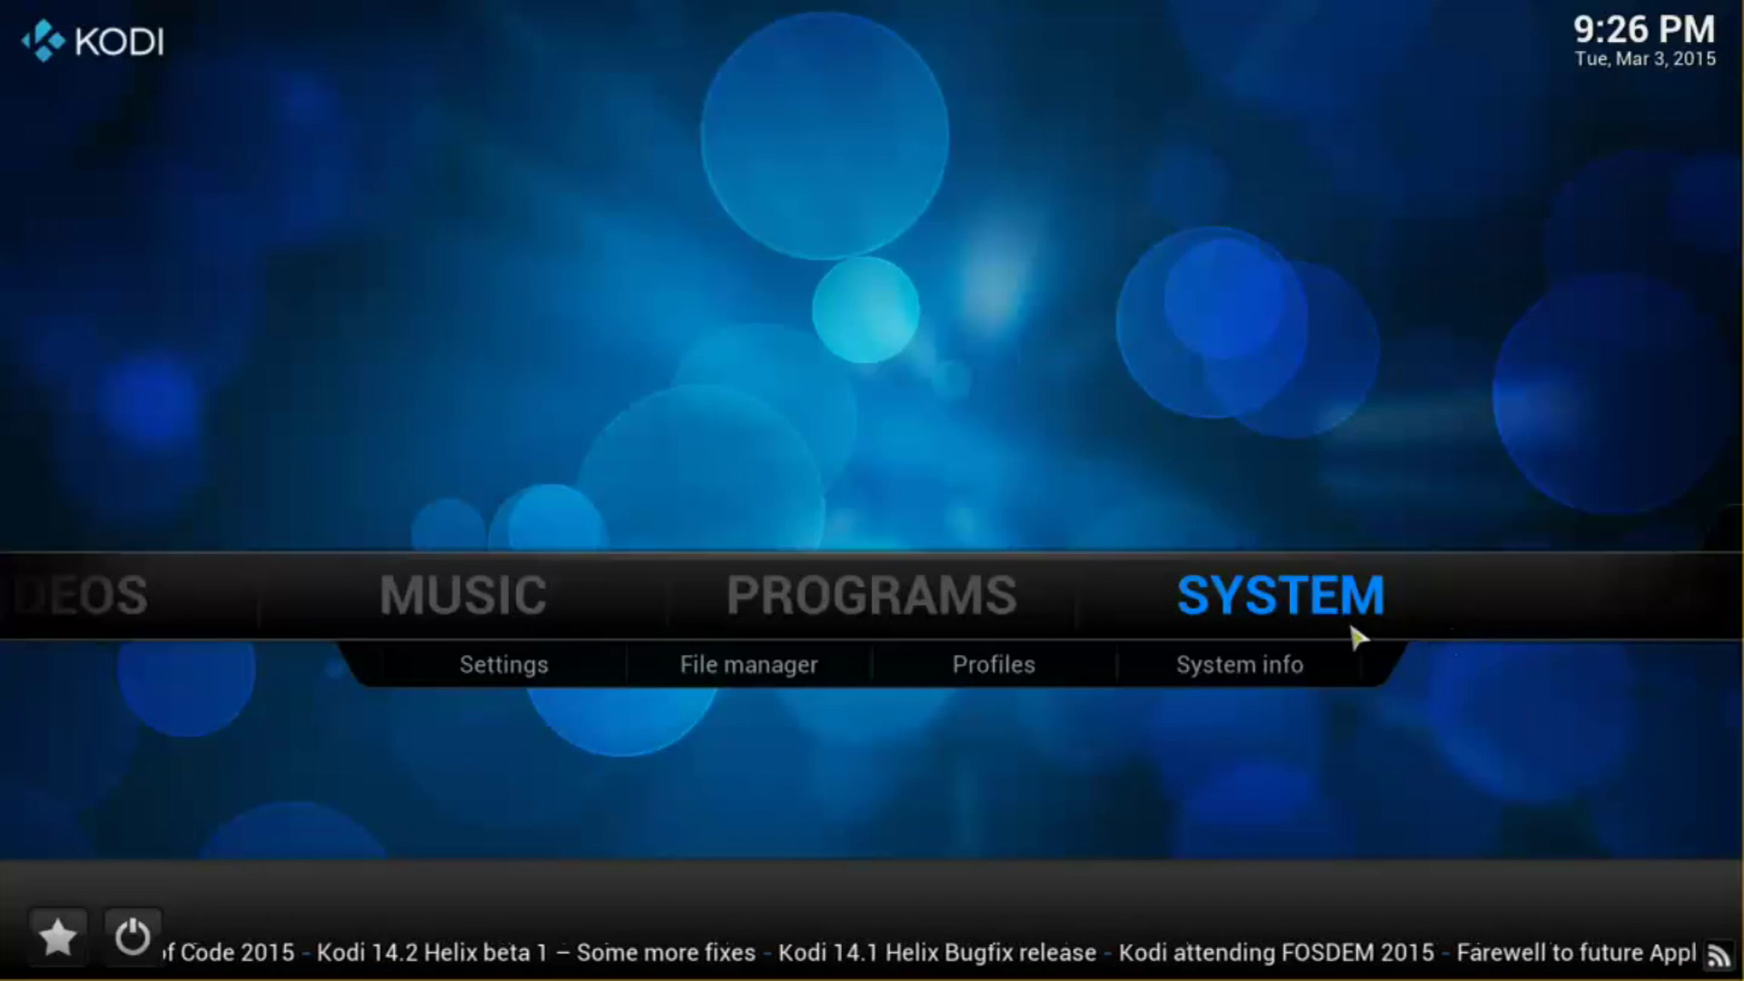
Step: Examine the summary page of Kodi's system info and return to the home screen
click(1304, 693)
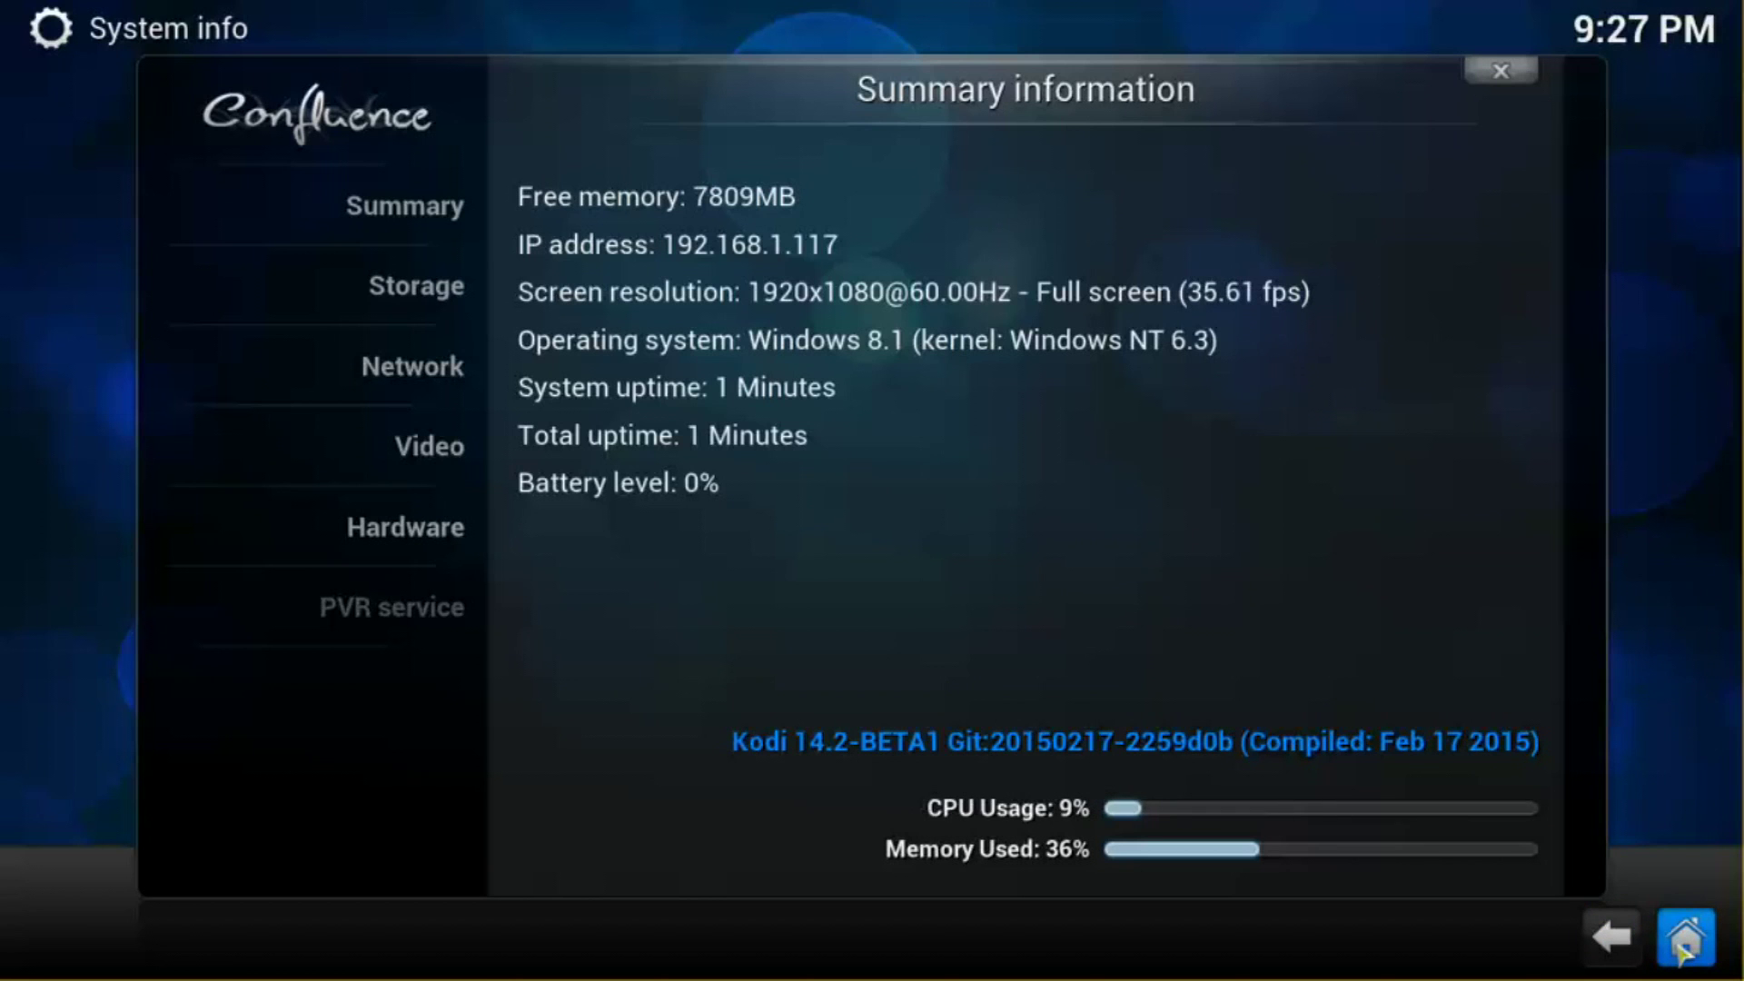
click(1684, 945)
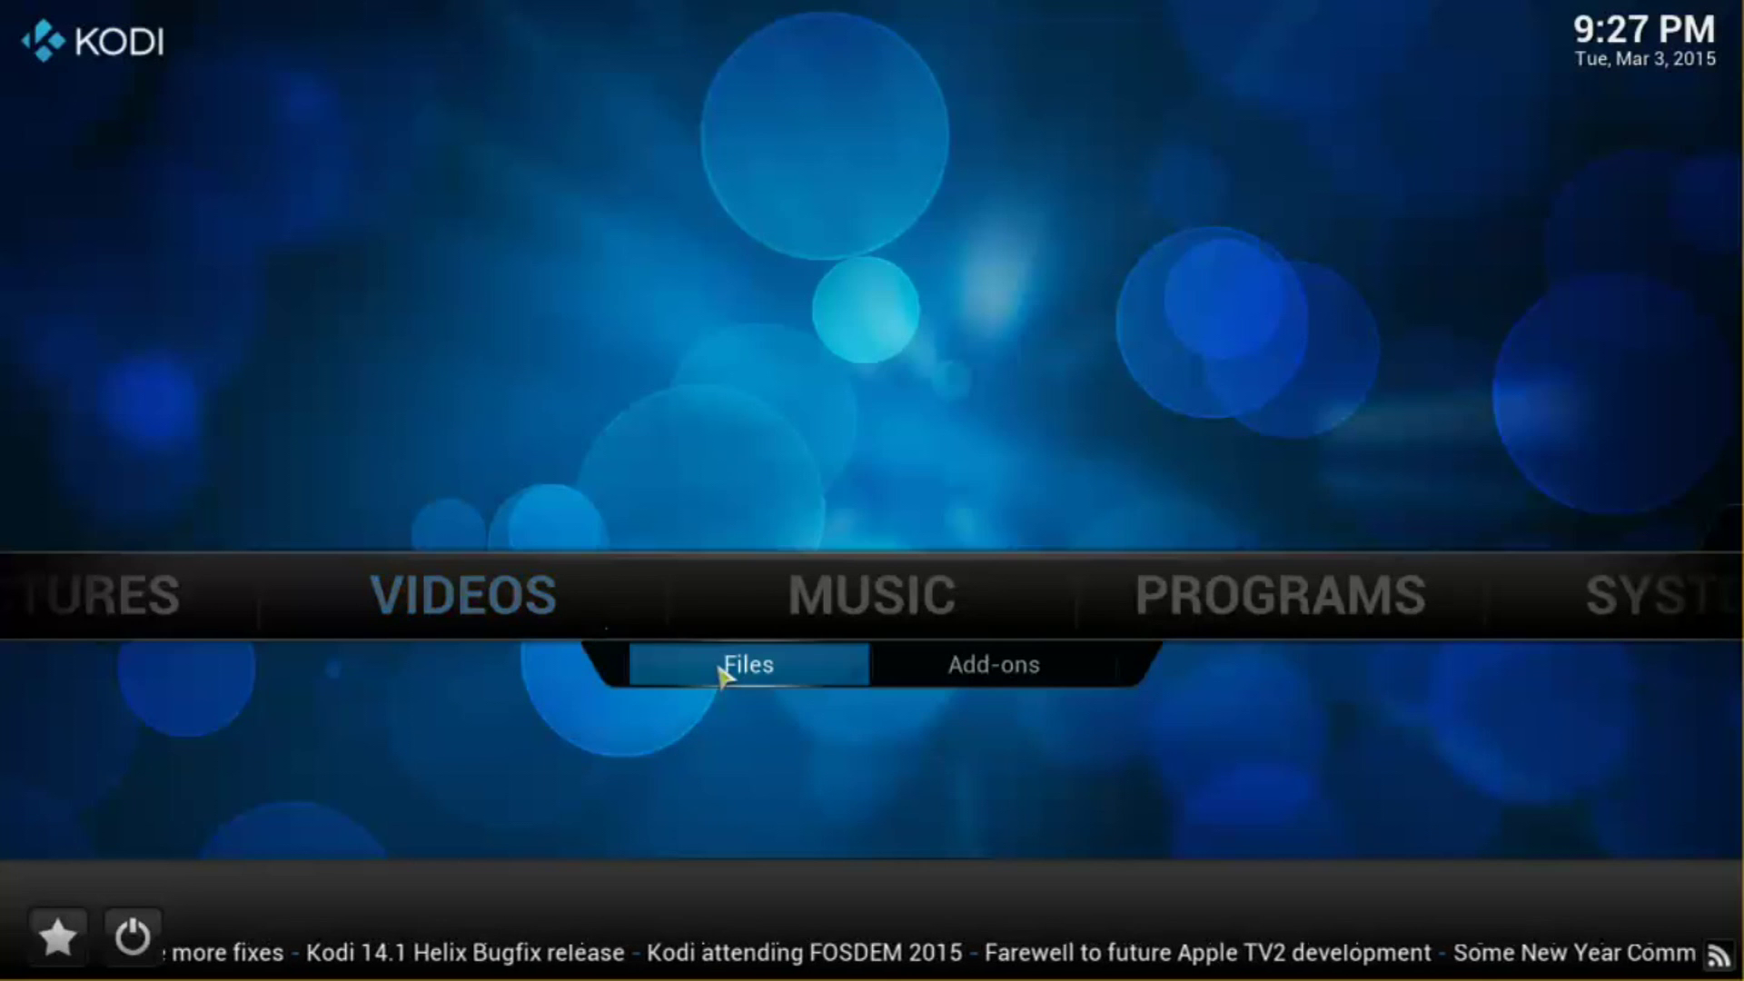
Step: Open the Files list of the Videos section, dismissing the first-run help
click(728, 674)
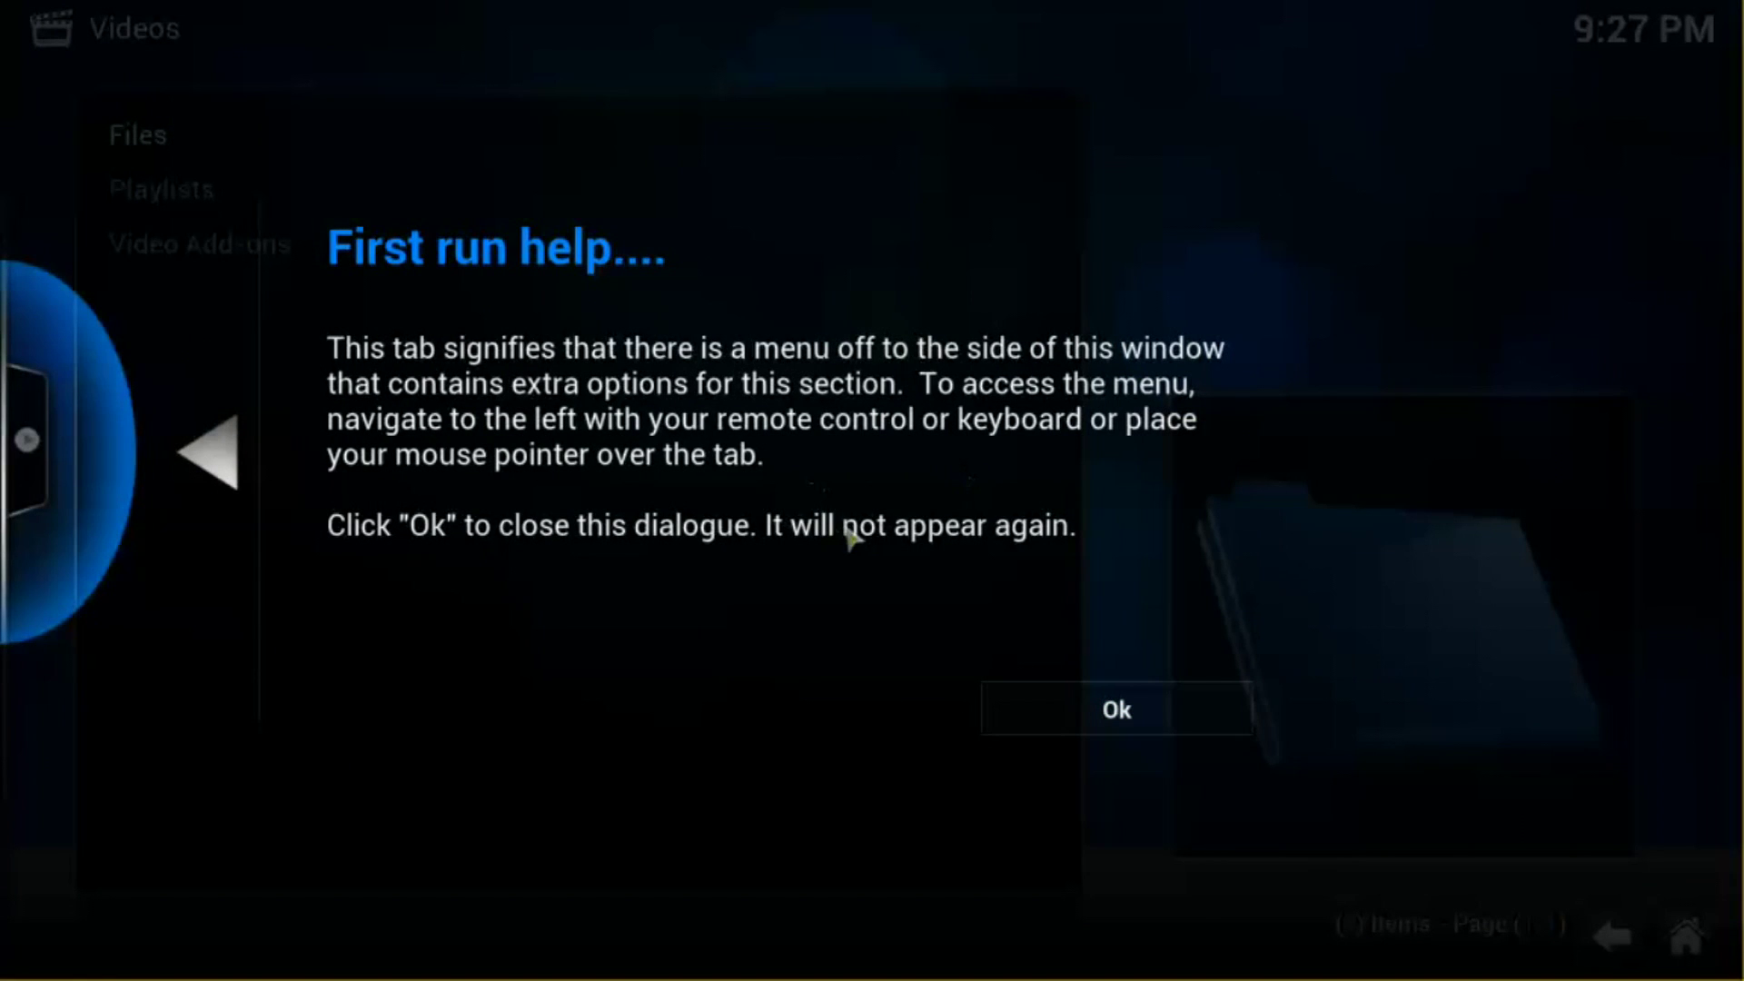
click(1130, 724)
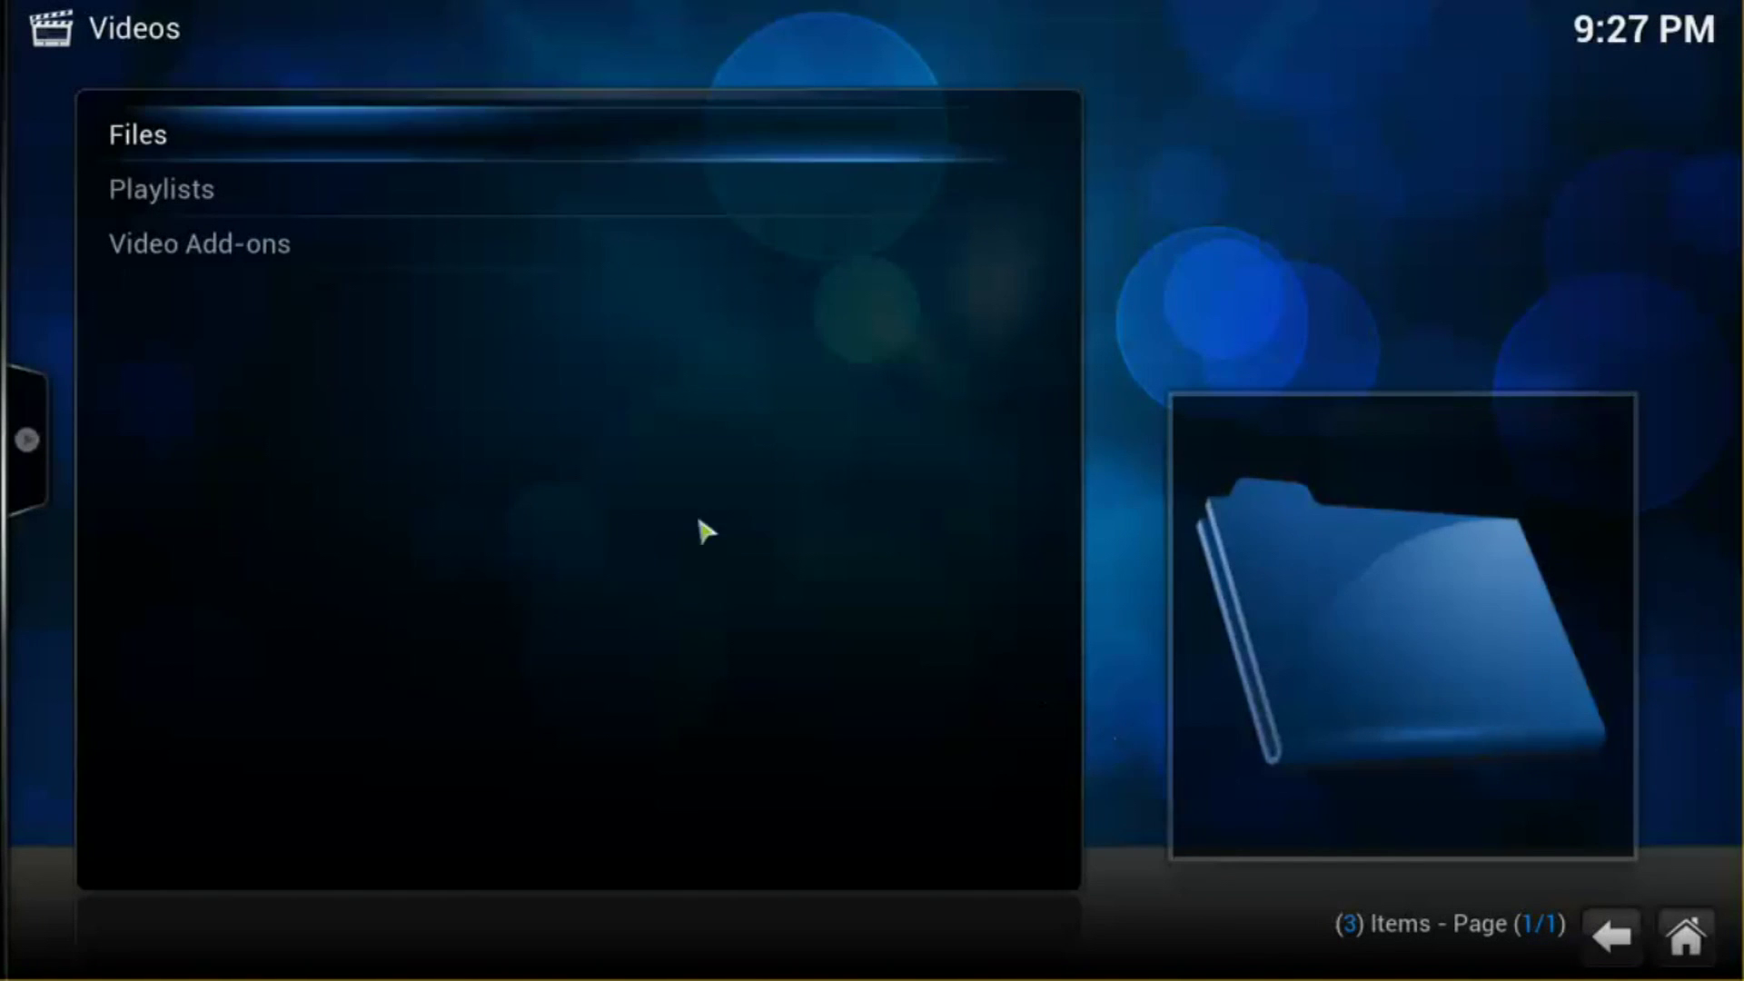
click(190, 162)
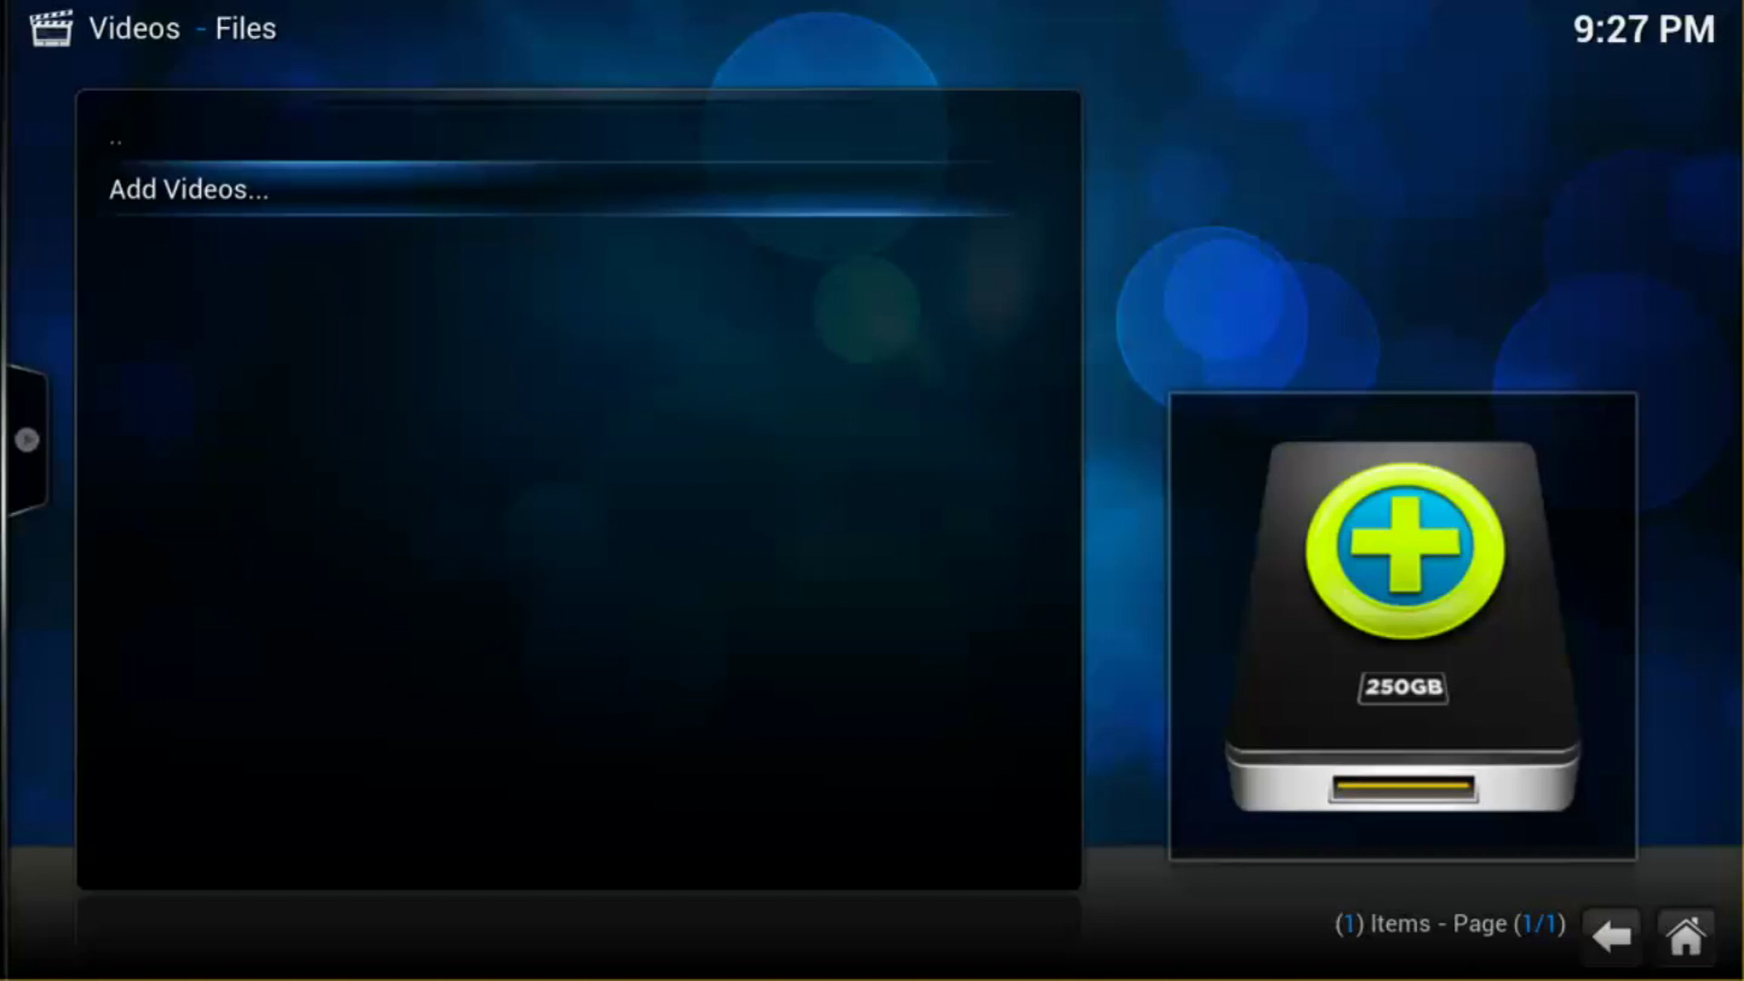
Step: Add the folder E:\Movies\Star Wars as a video source named Star Wars, leaving its directory content at None
click(216, 198)
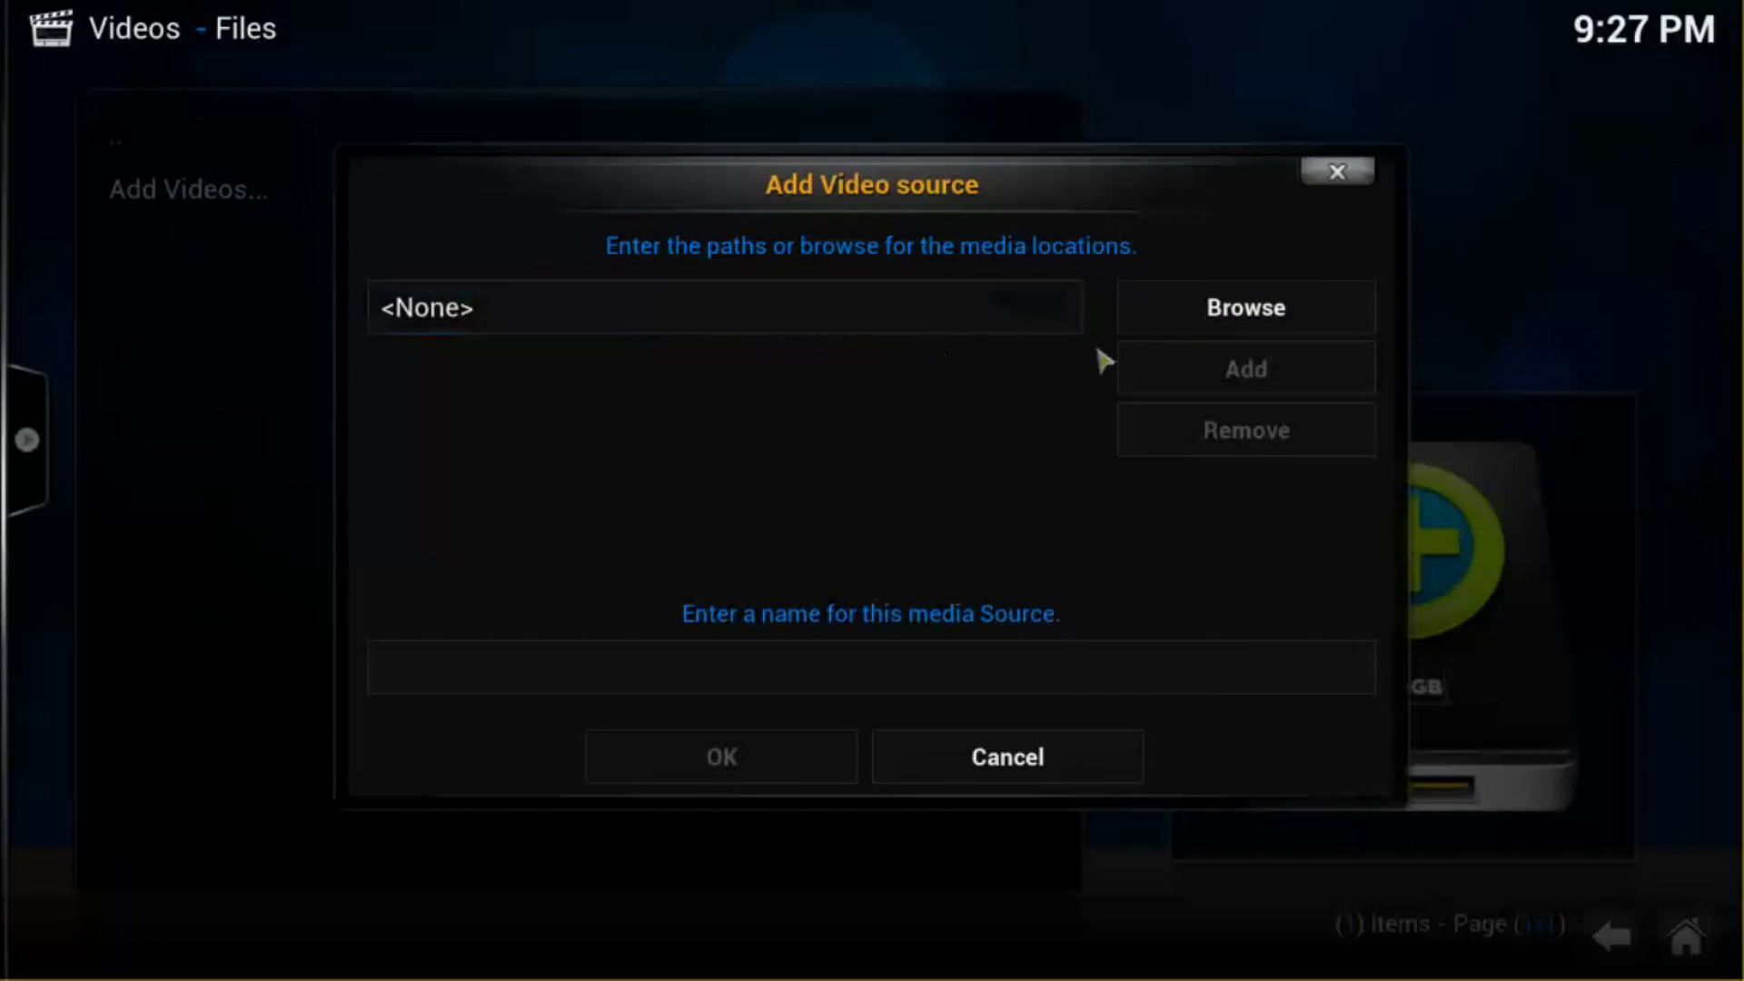
click(1294, 331)
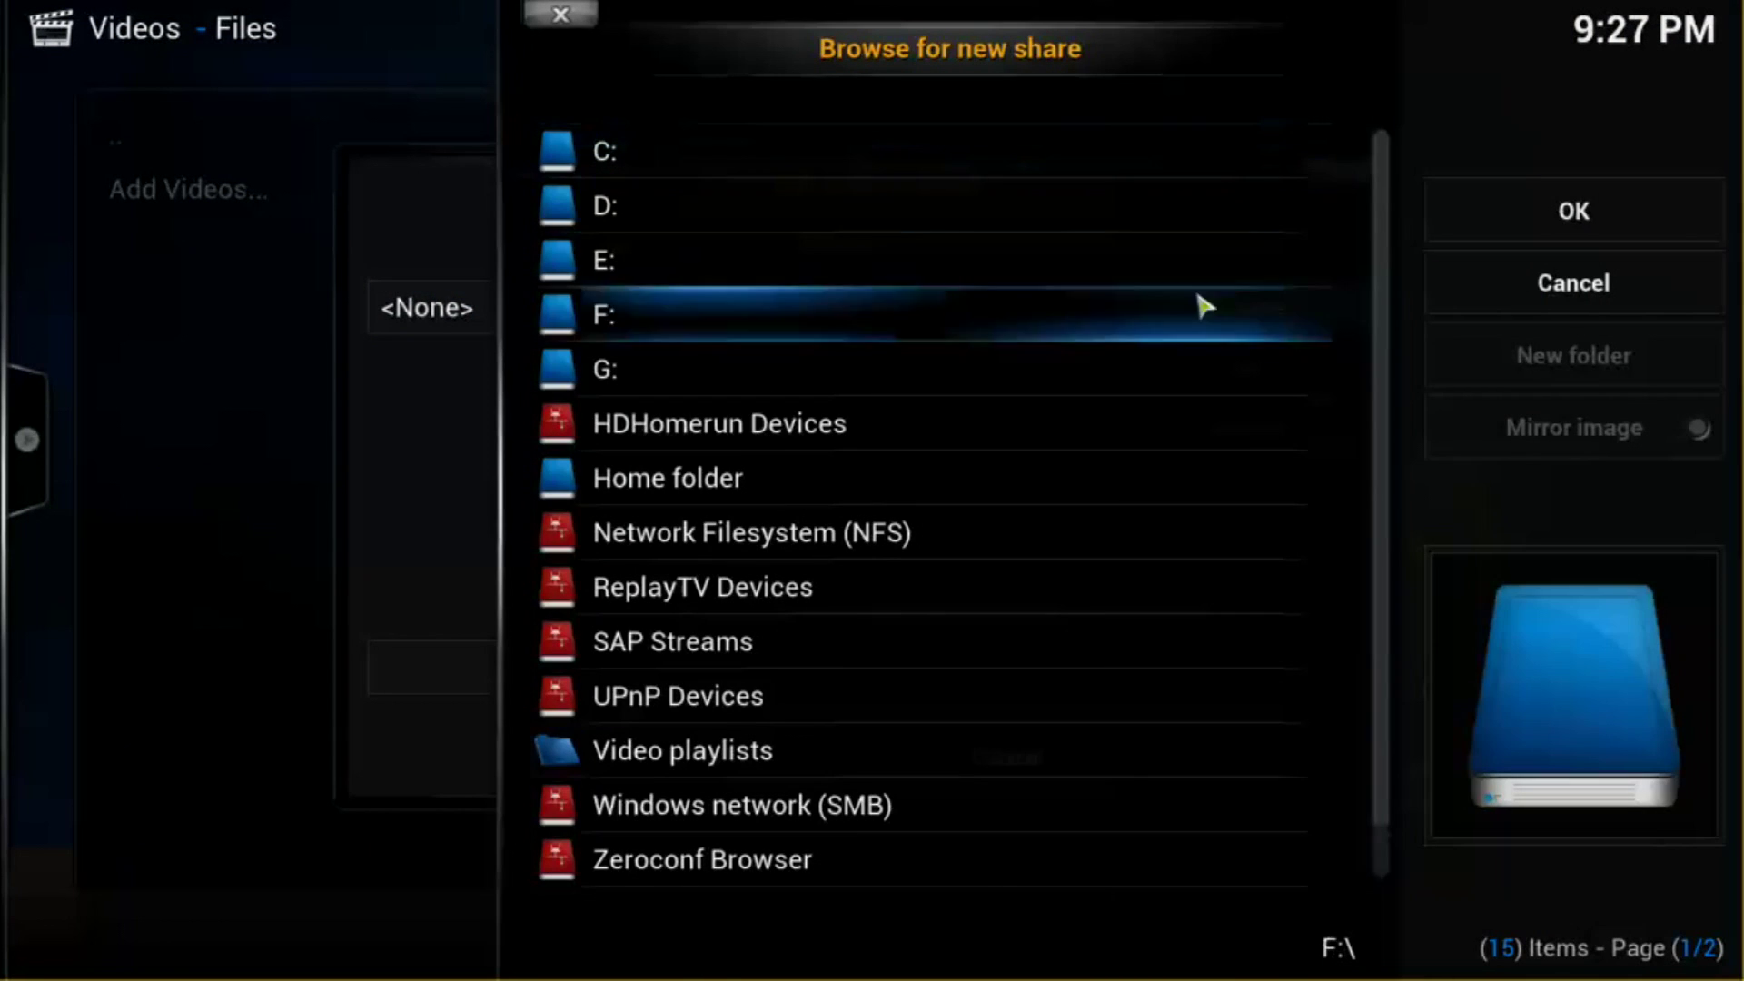
click(838, 281)
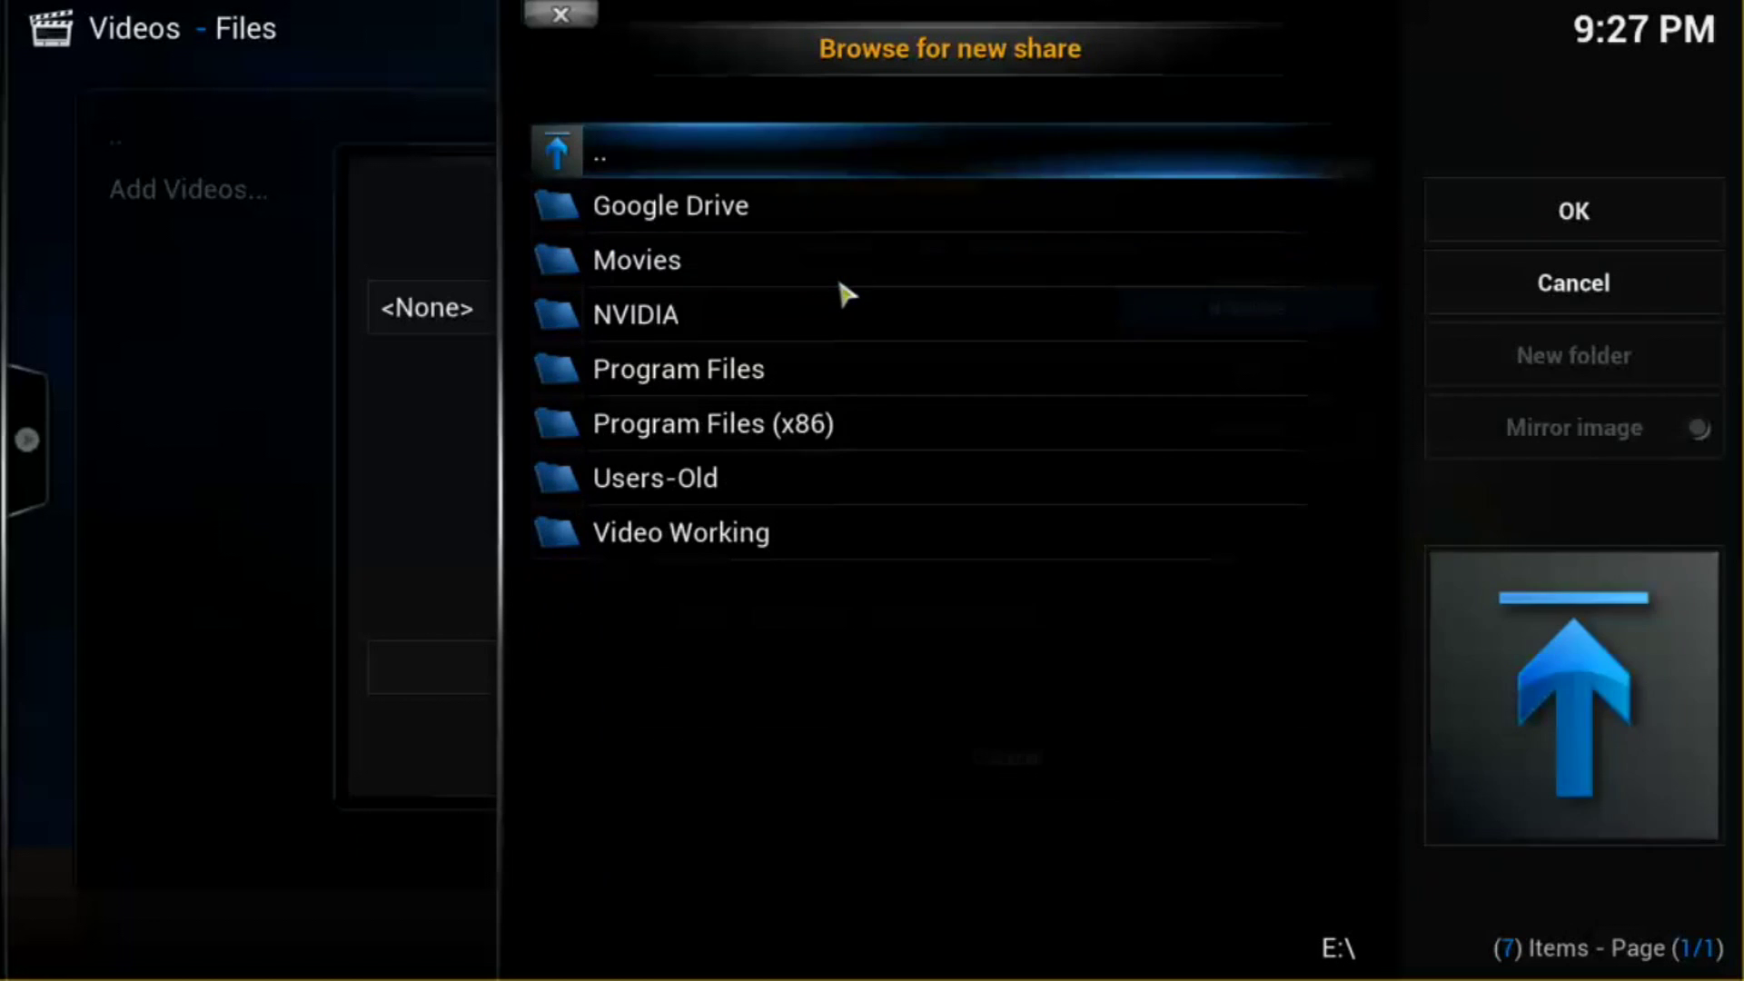
click(669, 278)
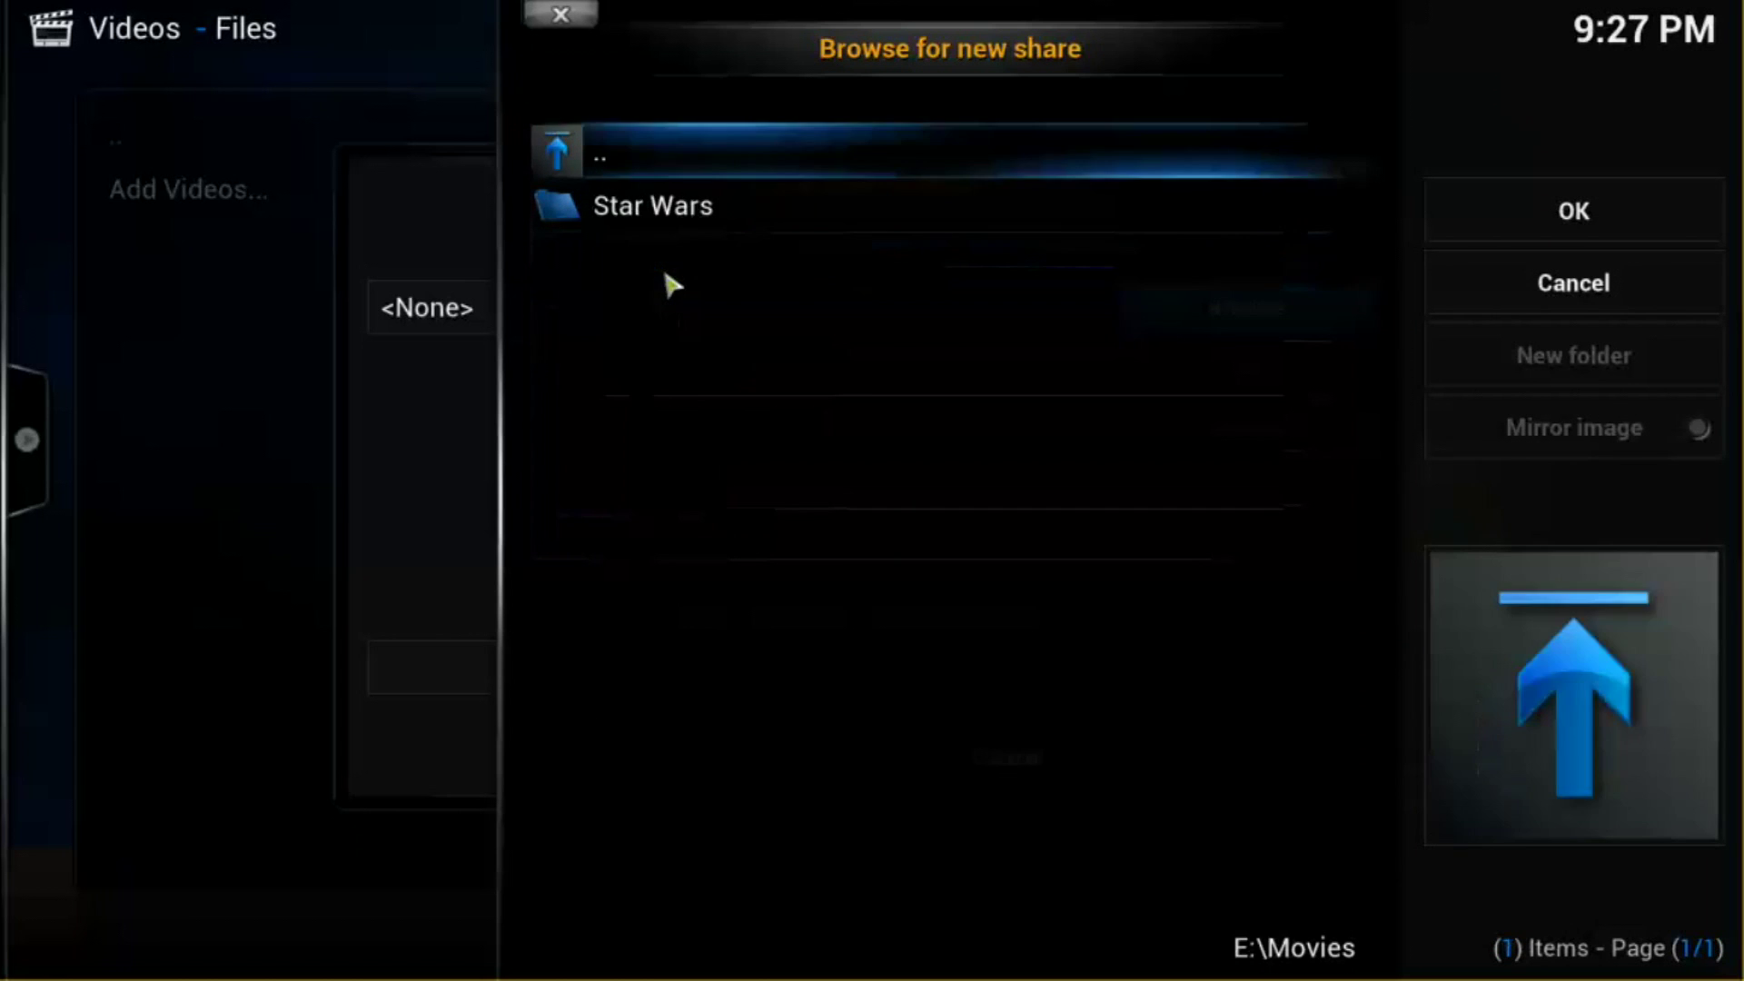
click(681, 212)
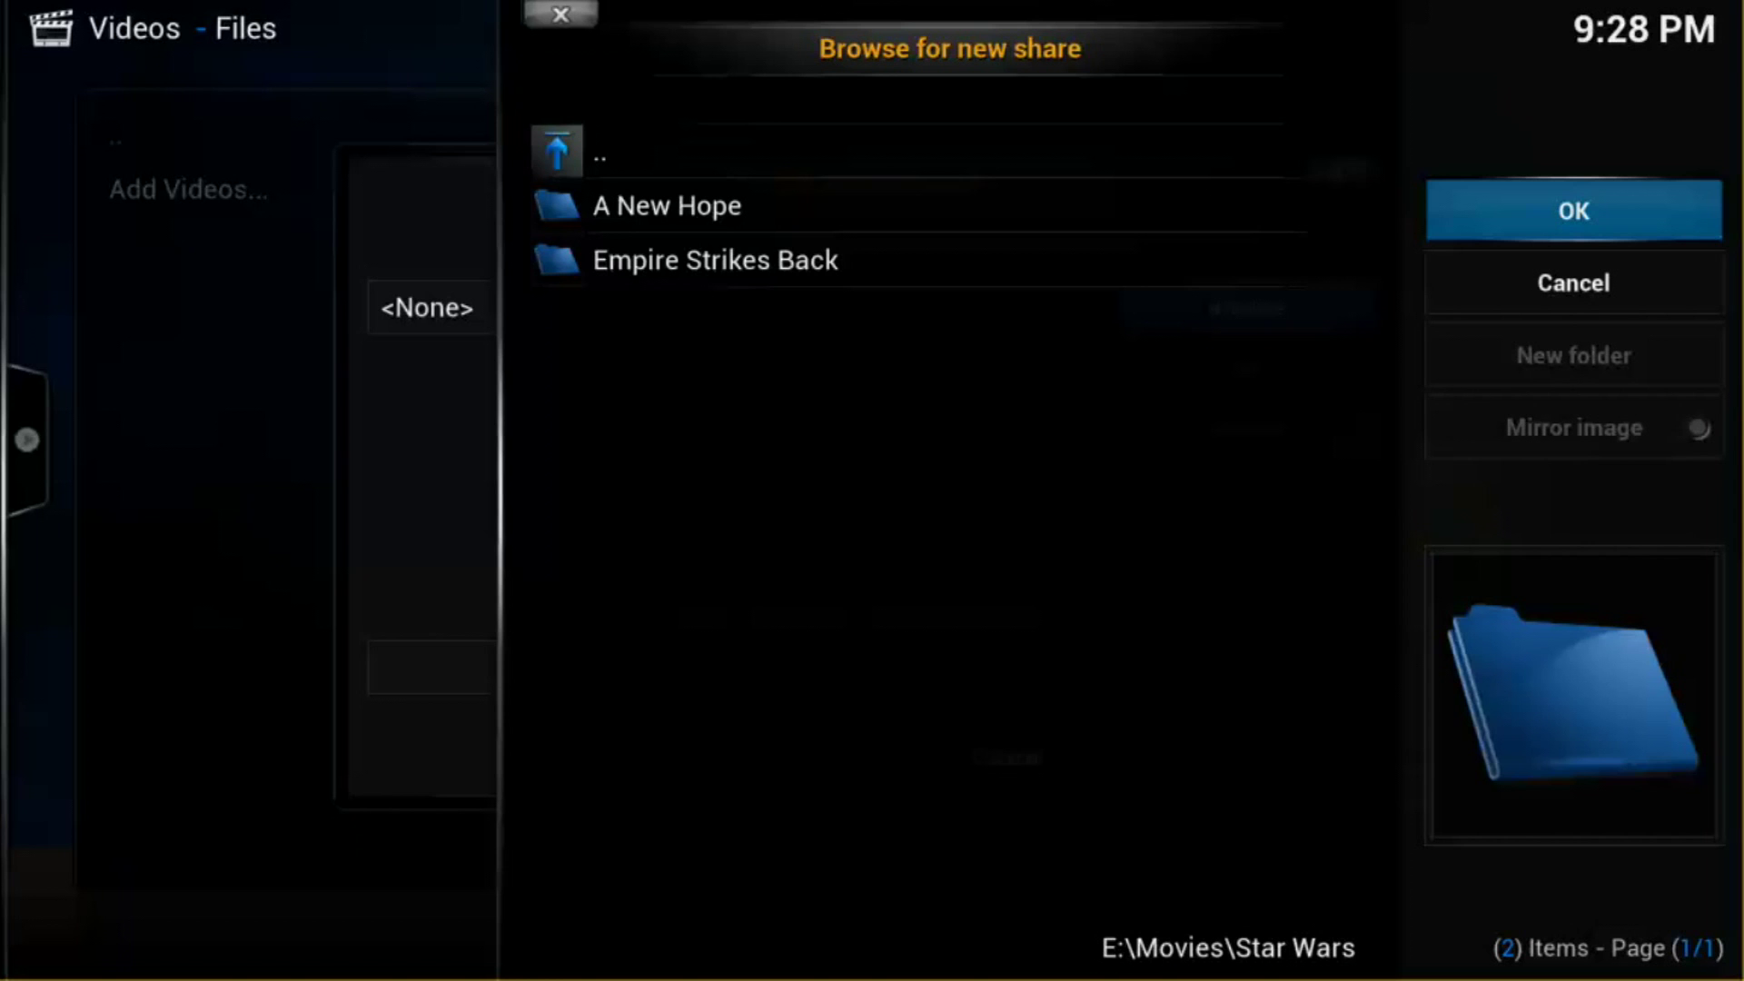
click(1527, 227)
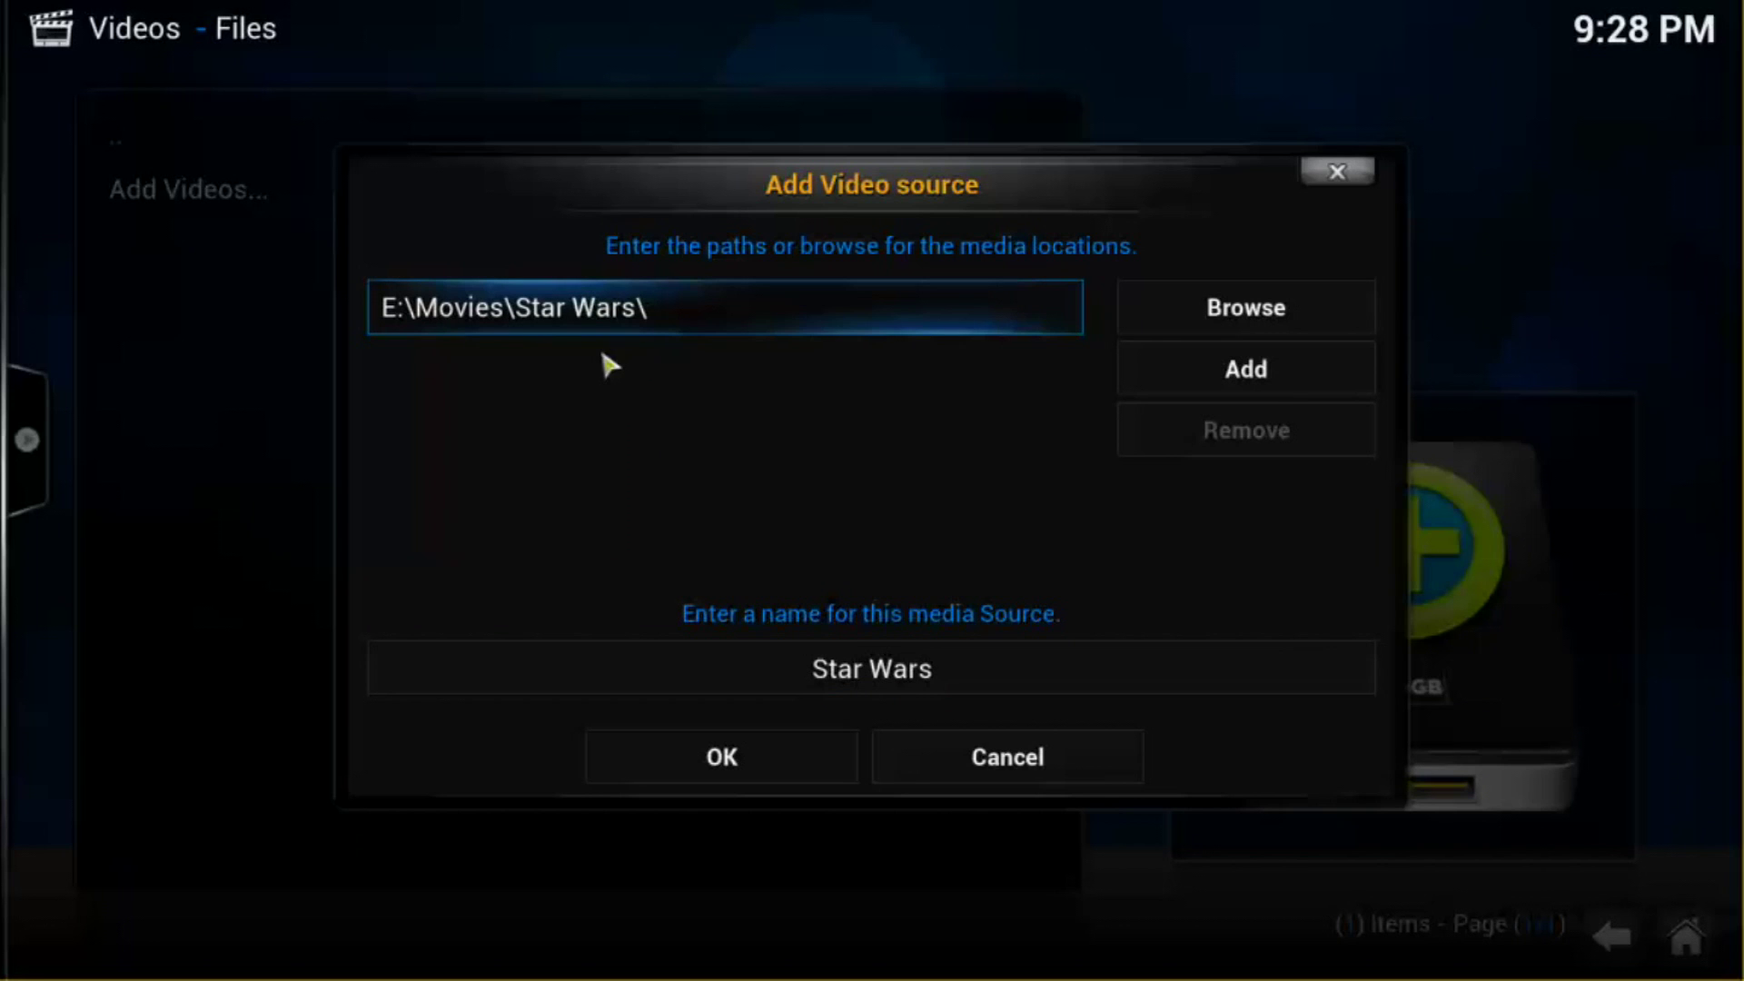
click(803, 766)
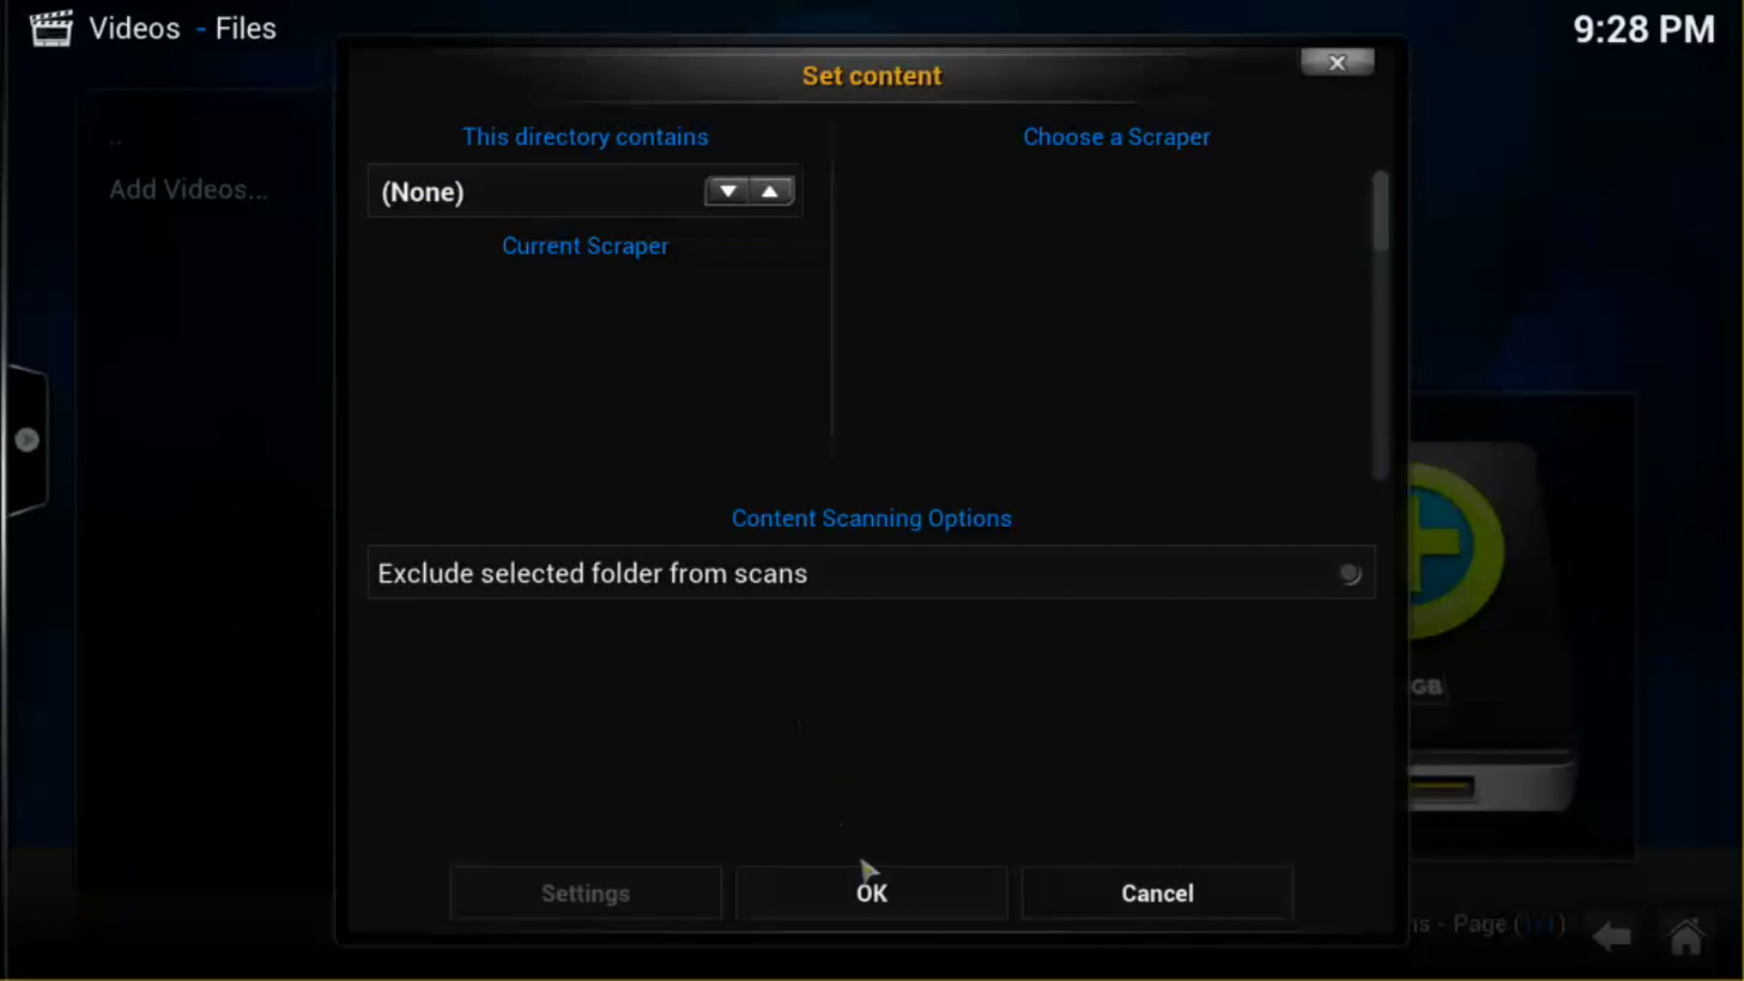
click(886, 896)
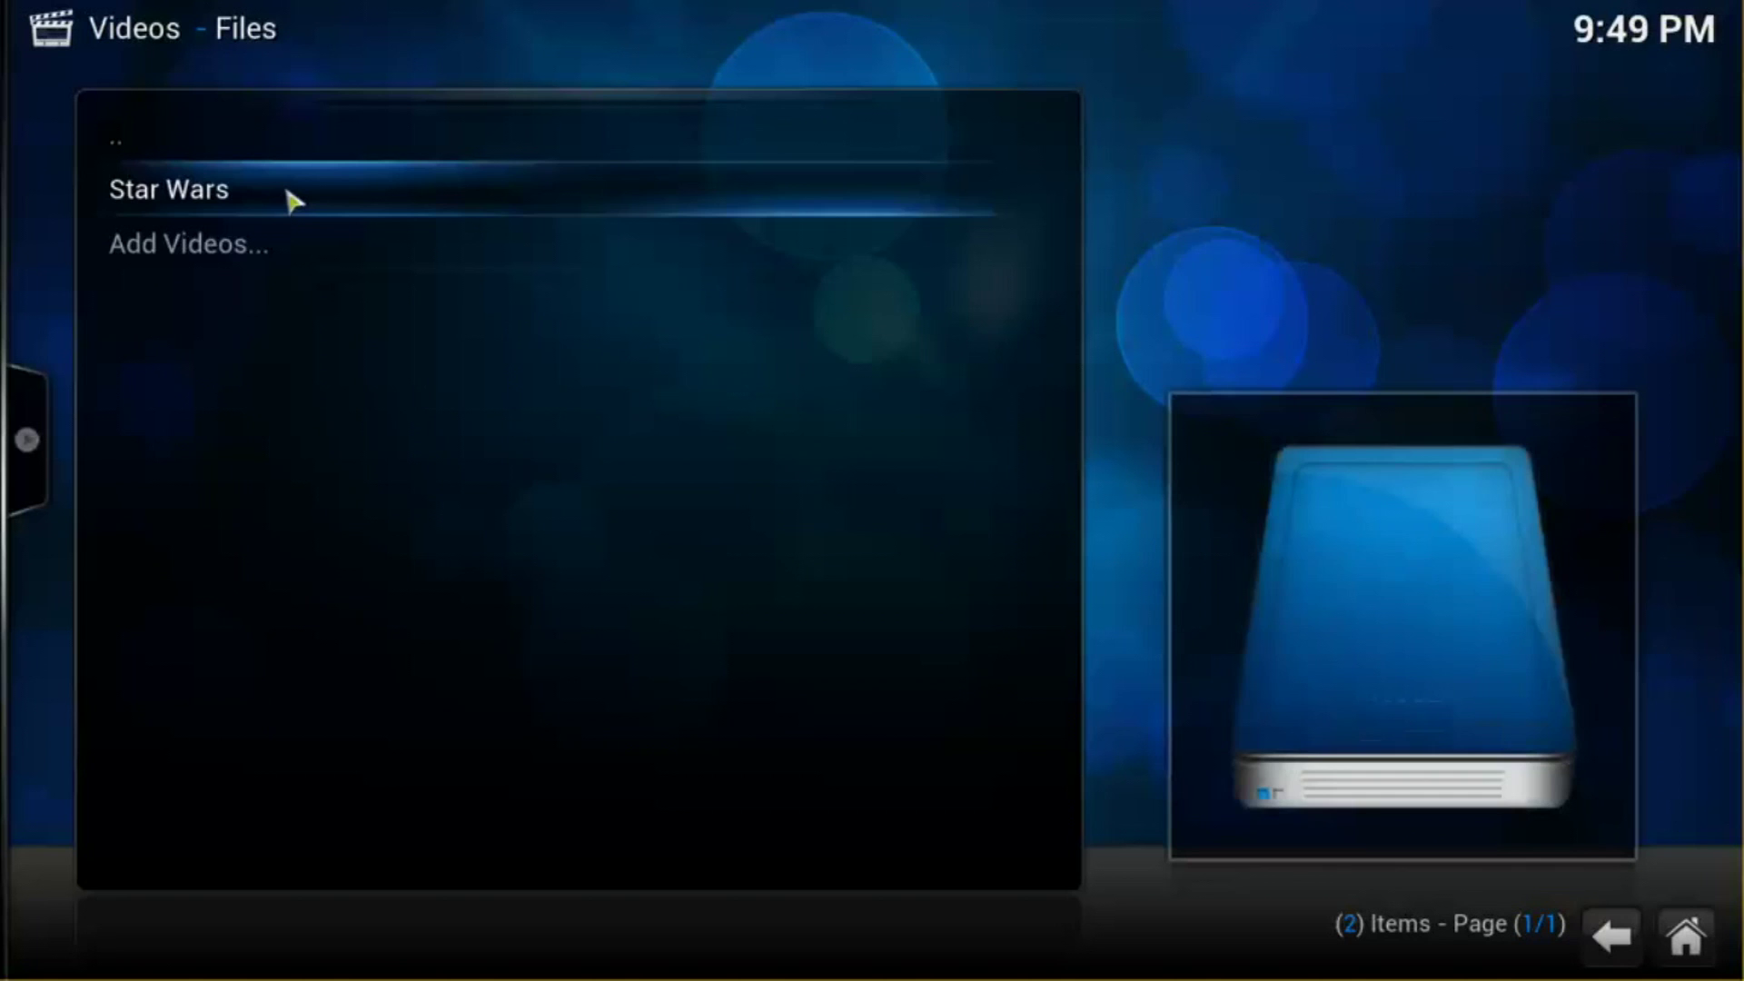
Step: Start playing title00.mkv from the Empire Strikes Back folder of the Star Wars source
click(286, 191)
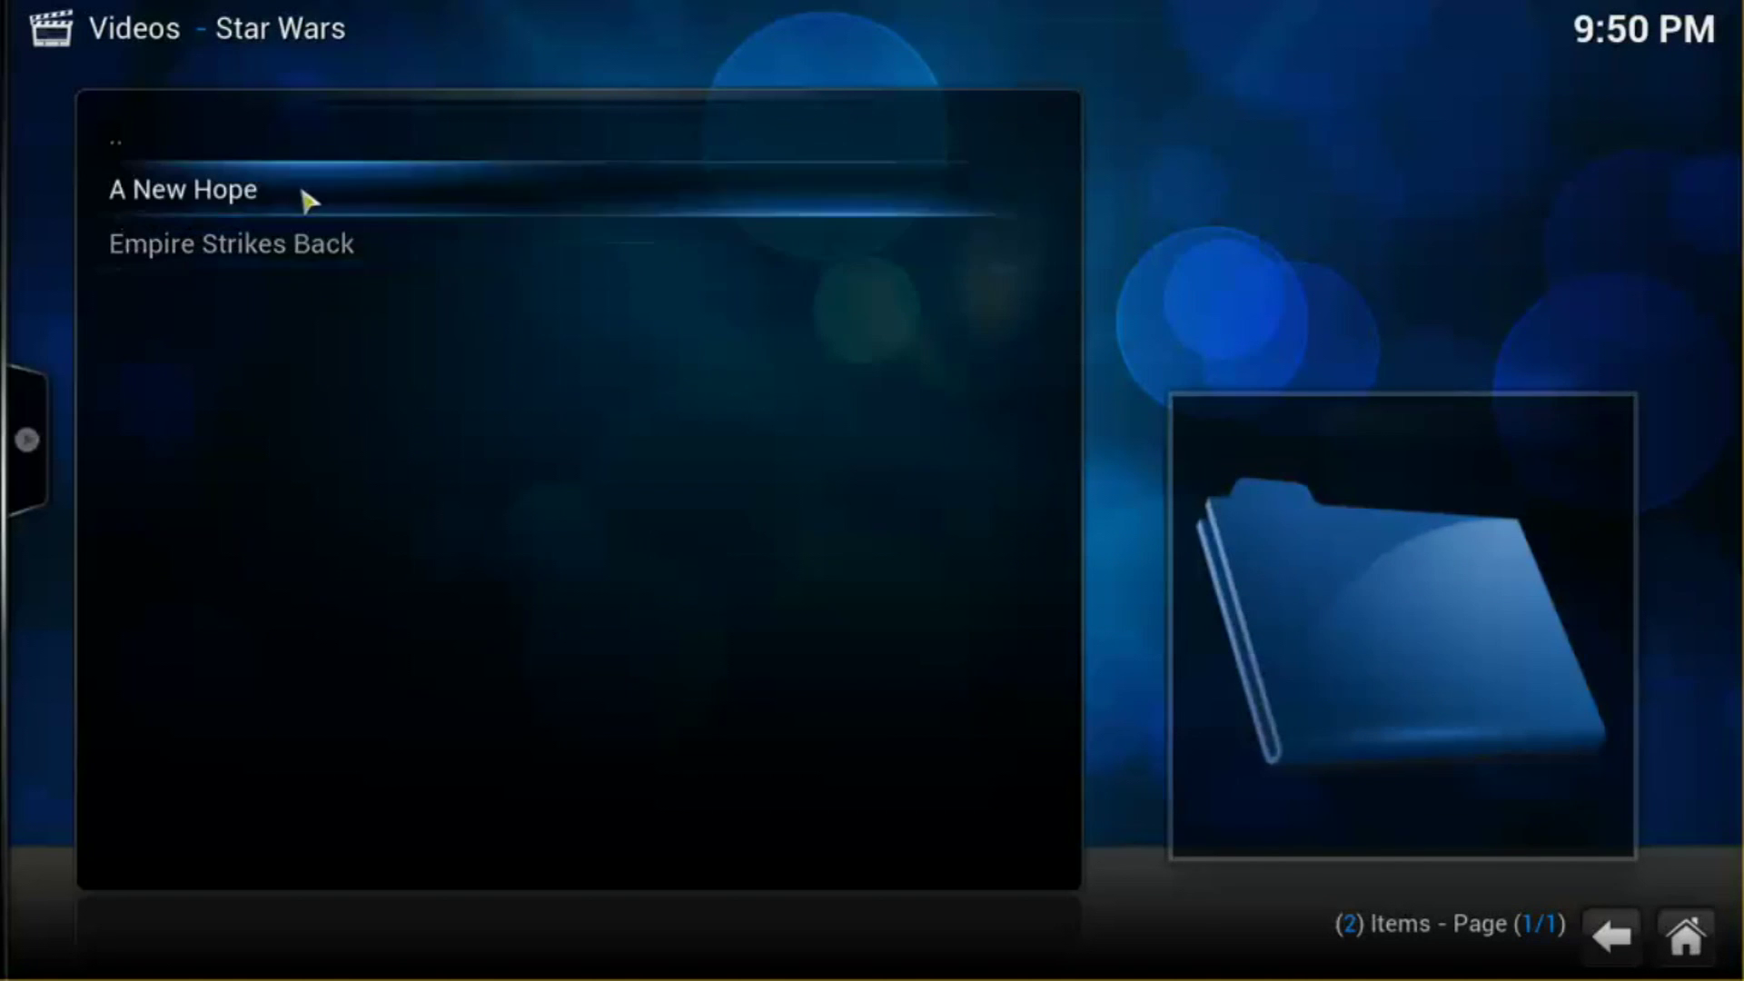
click(381, 261)
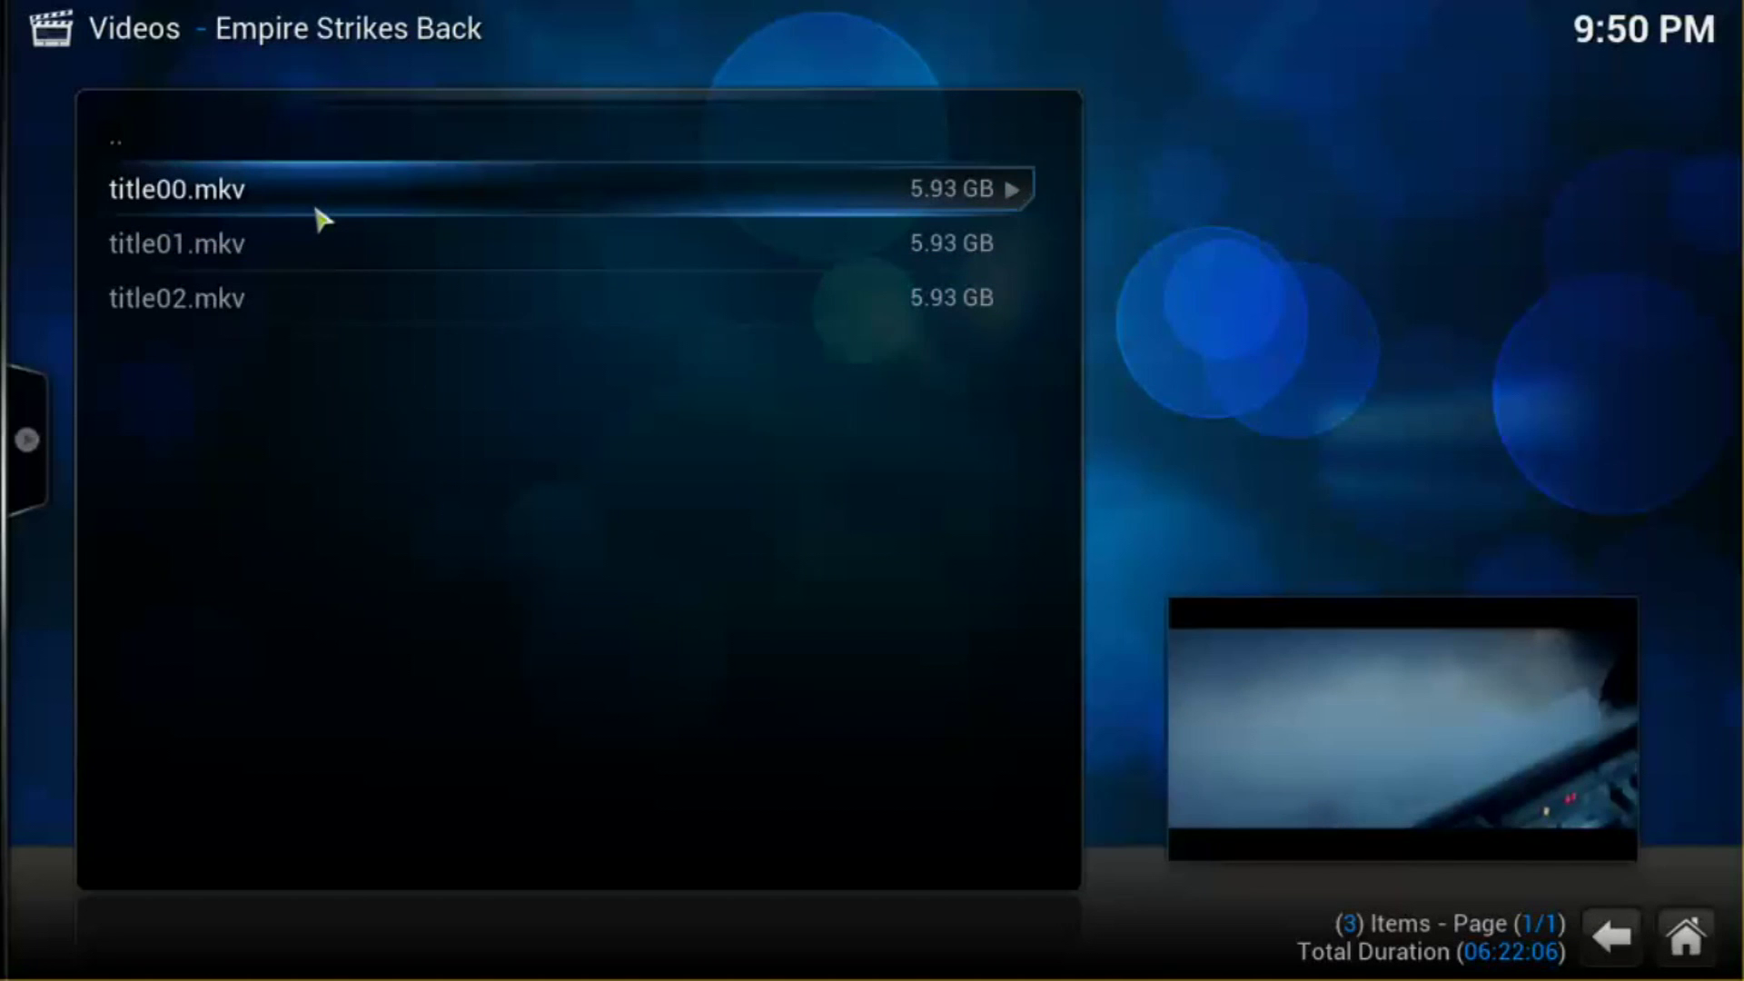
click(319, 210)
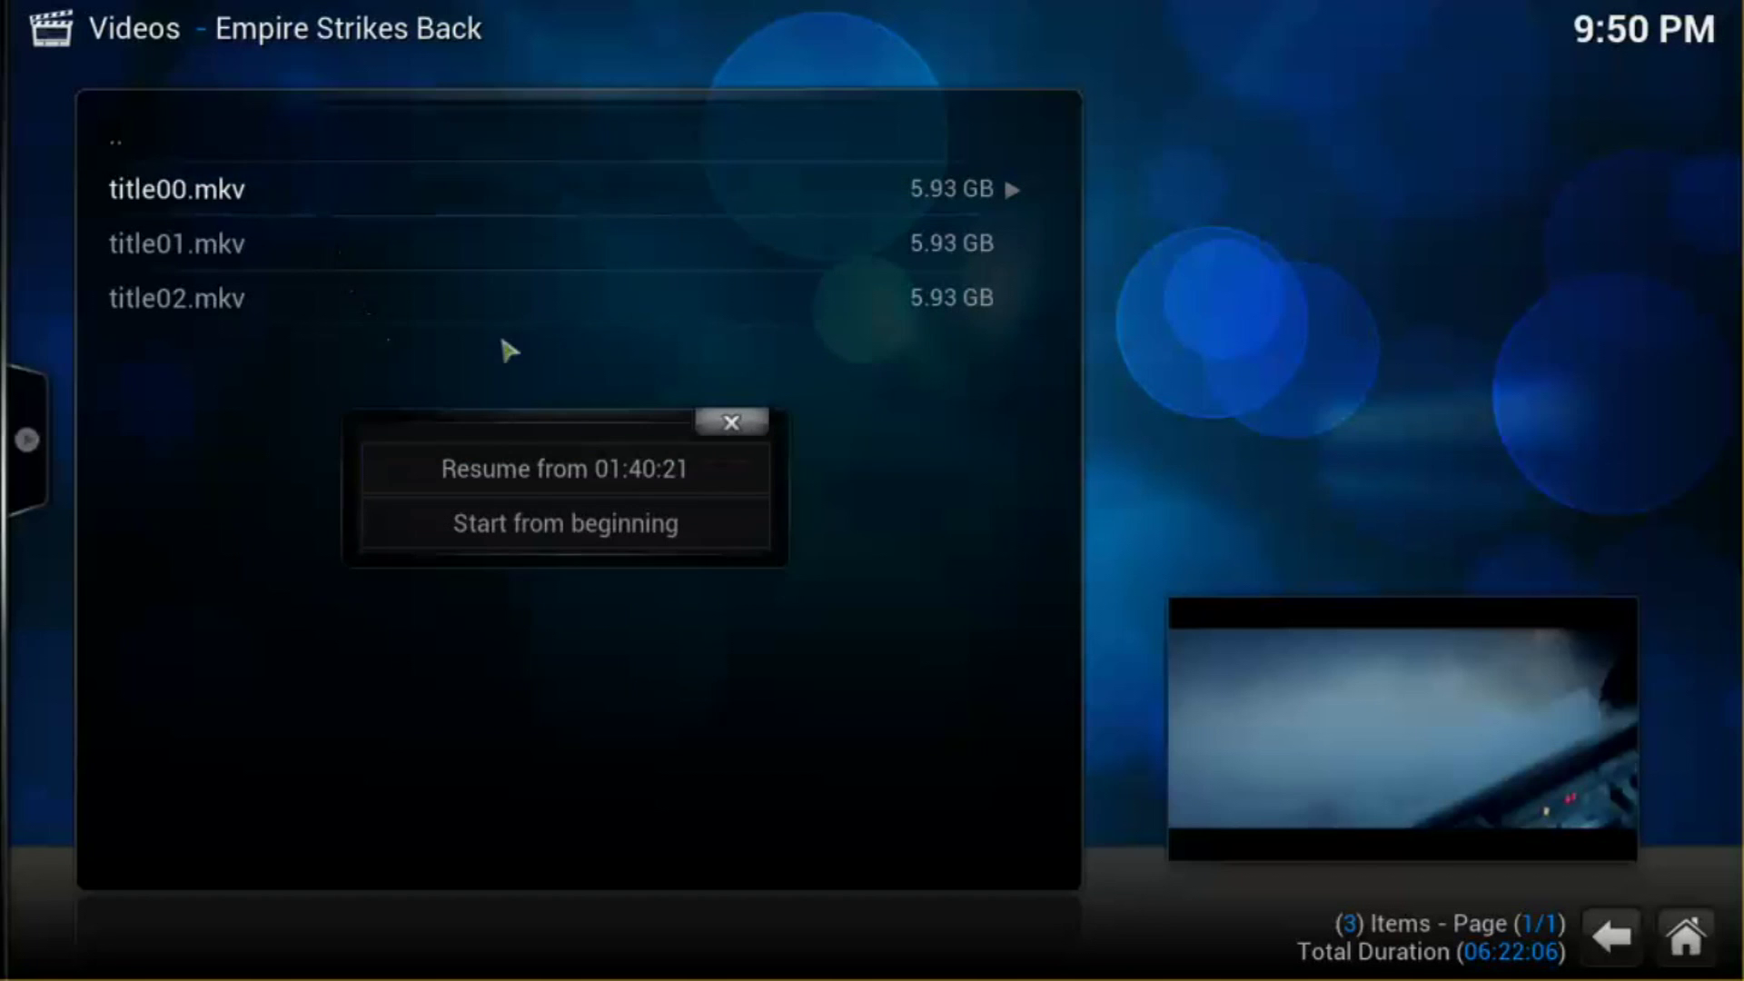